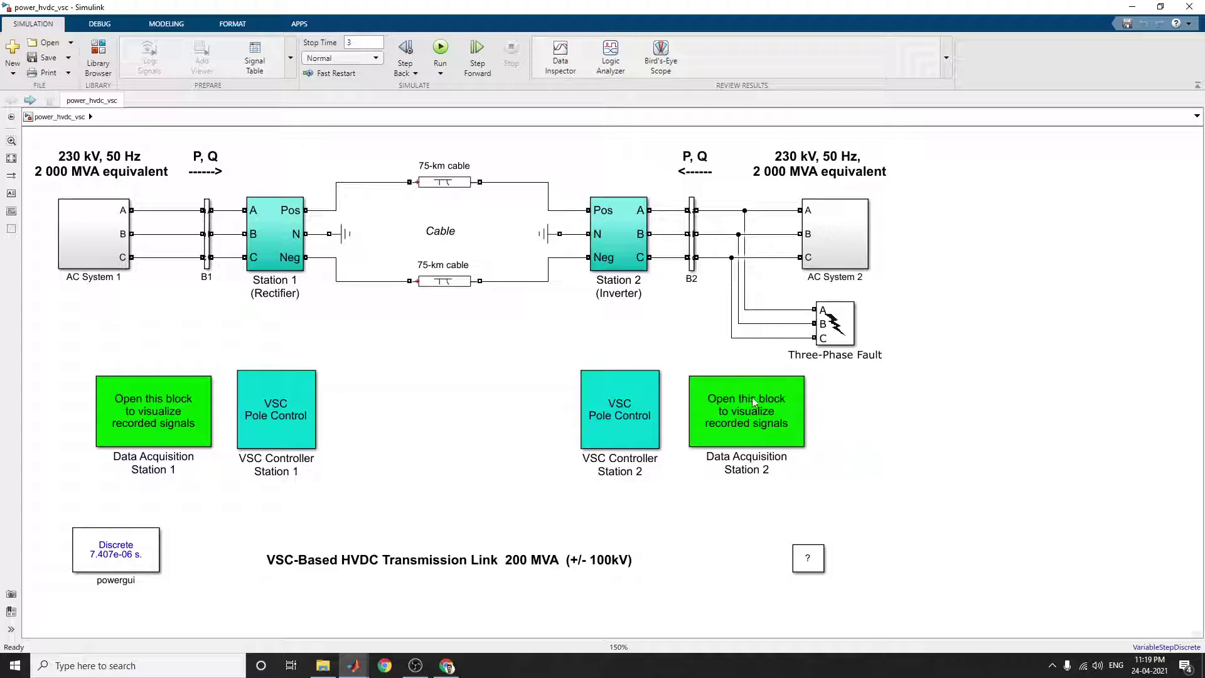
# - Select blocks in the top-level model: Data Acquisition Station 2, VSC Pole Control, Cable, AC System 1
pyautogui.click(744, 421)
pyautogui.click(659, 424)
pyautogui.click(705, 416)
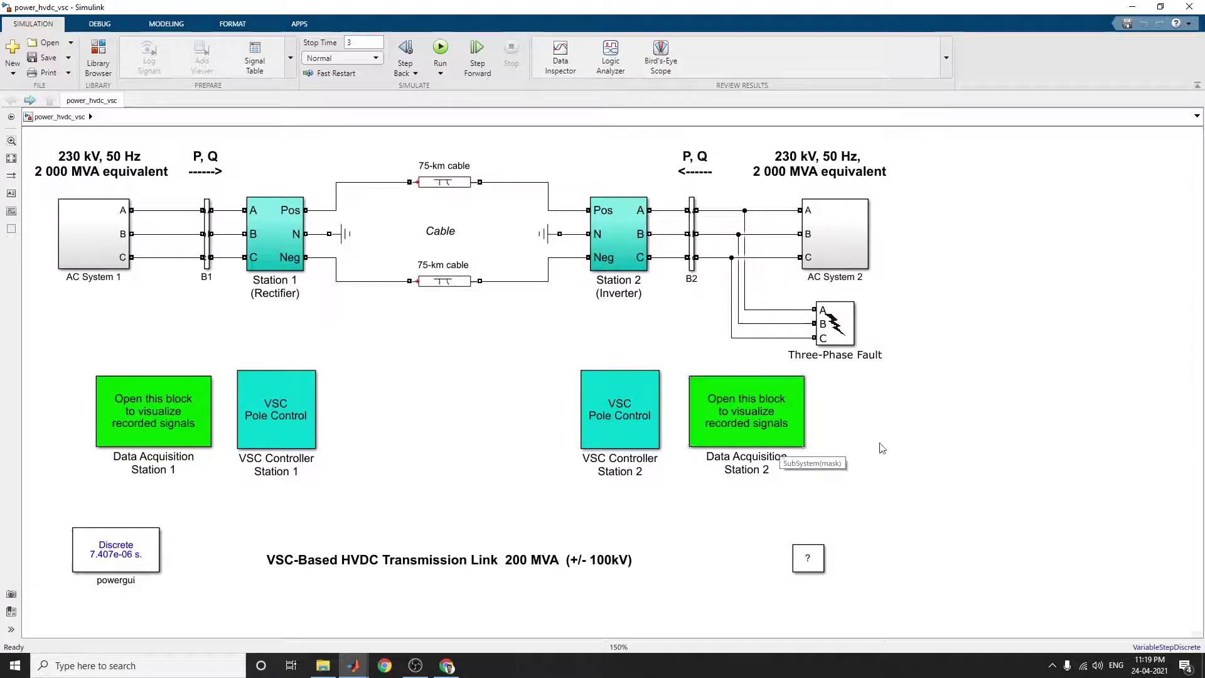
pyautogui.click(981, 472)
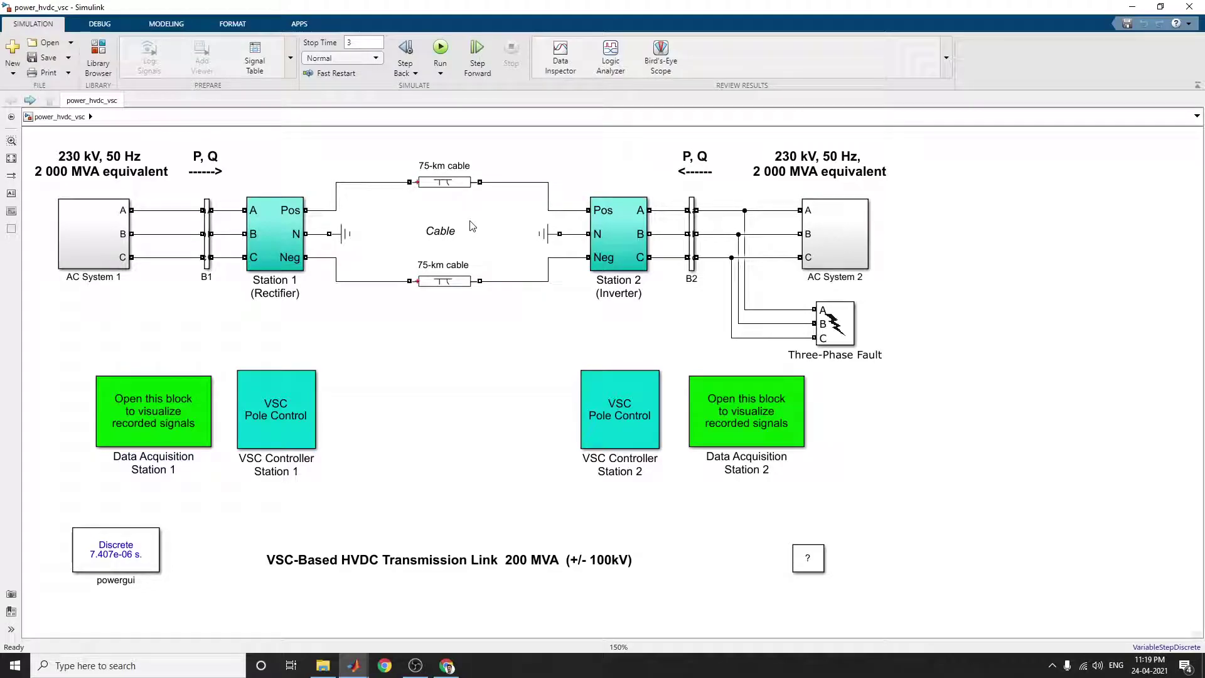
pyautogui.click(435, 236)
pyautogui.moveTo(40, 180)
pyautogui.mouseDown()
pyautogui.moveTo(126, 266)
pyautogui.moveTo(94, 239)
pyautogui.moveTo(105, 252)
pyautogui.mouseUp()
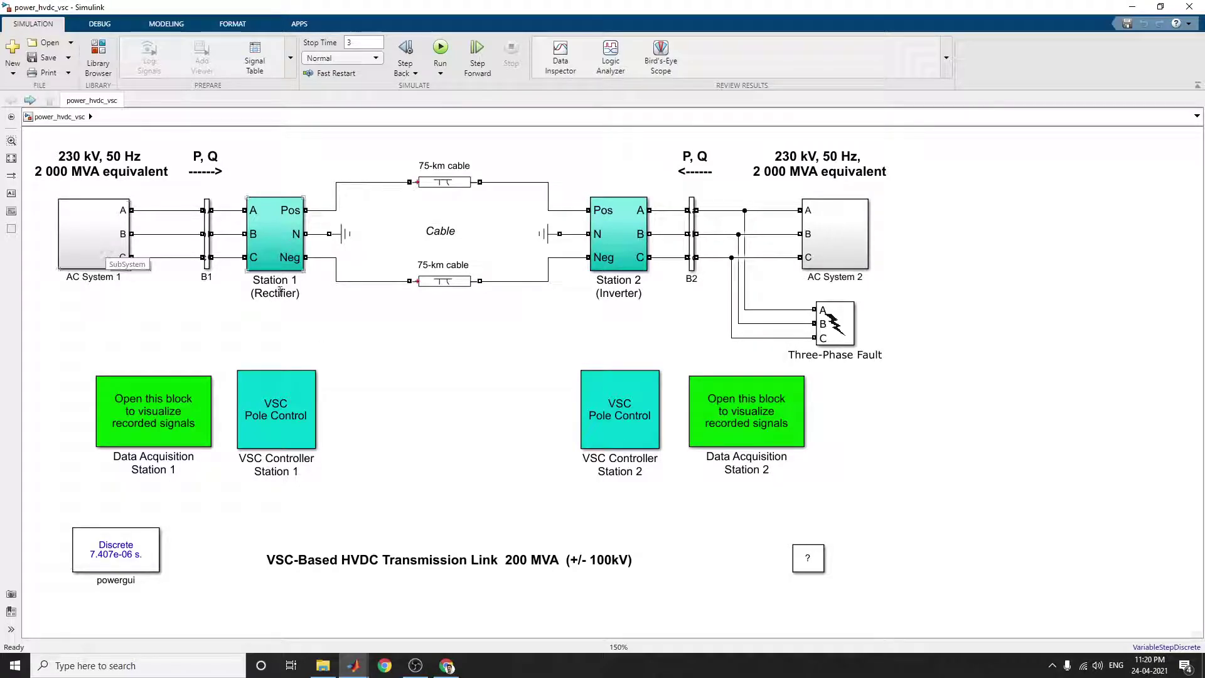
# - Run the HVDC simulation and open the Data Acquisition Station 1 subsystem
pyautogui.click(168, 305)
pyautogui.click(446, 54)
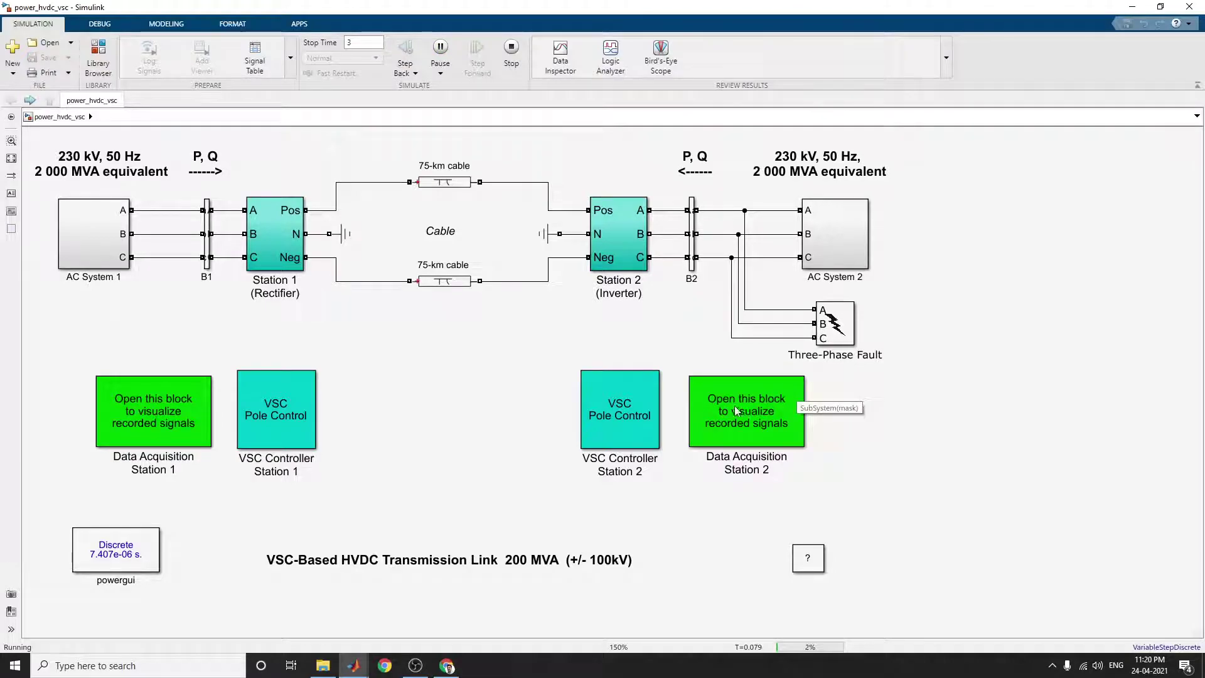
pyautogui.doubleClick(159, 428)
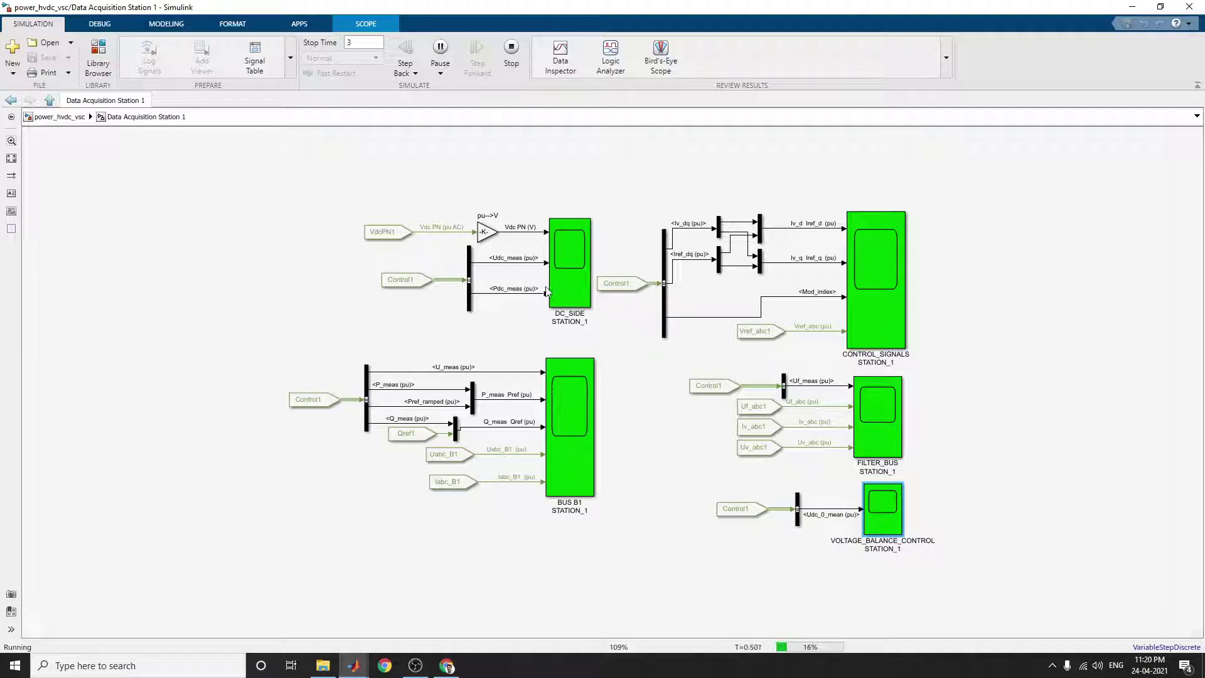
# - Open the DC_SIDE STATION_1 scope full screen and autoscale its three plots' axes
pyautogui.doubleClick(577, 271)
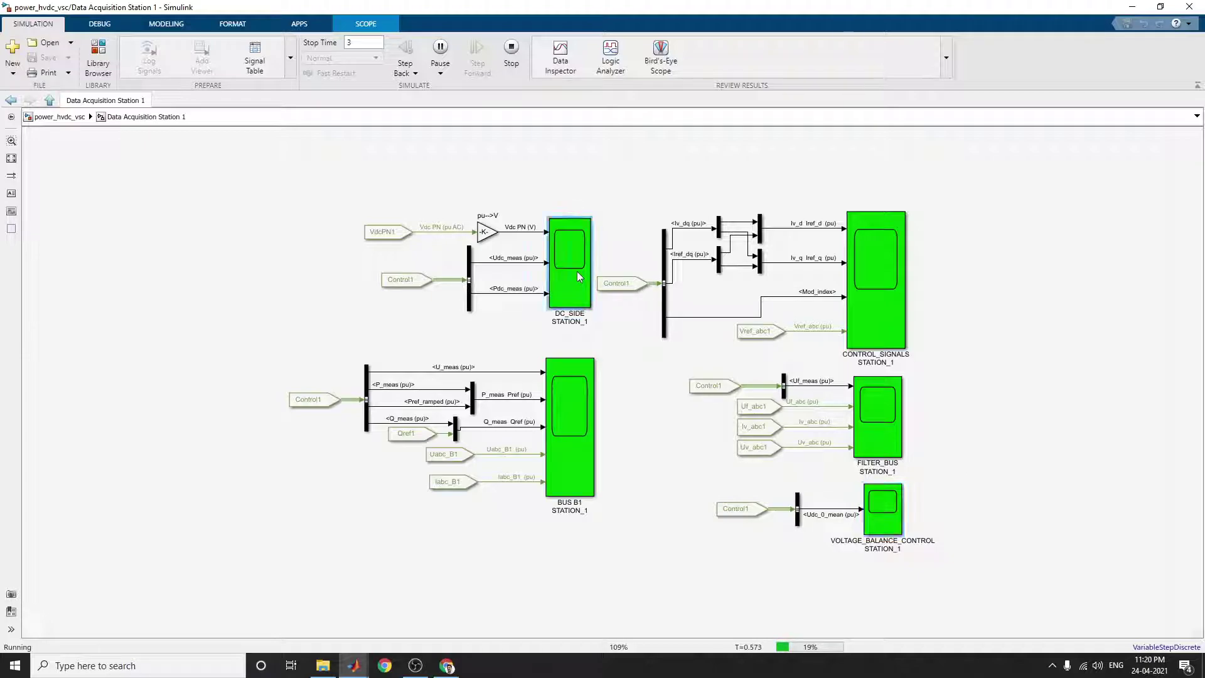
pyautogui.click(277, 185)
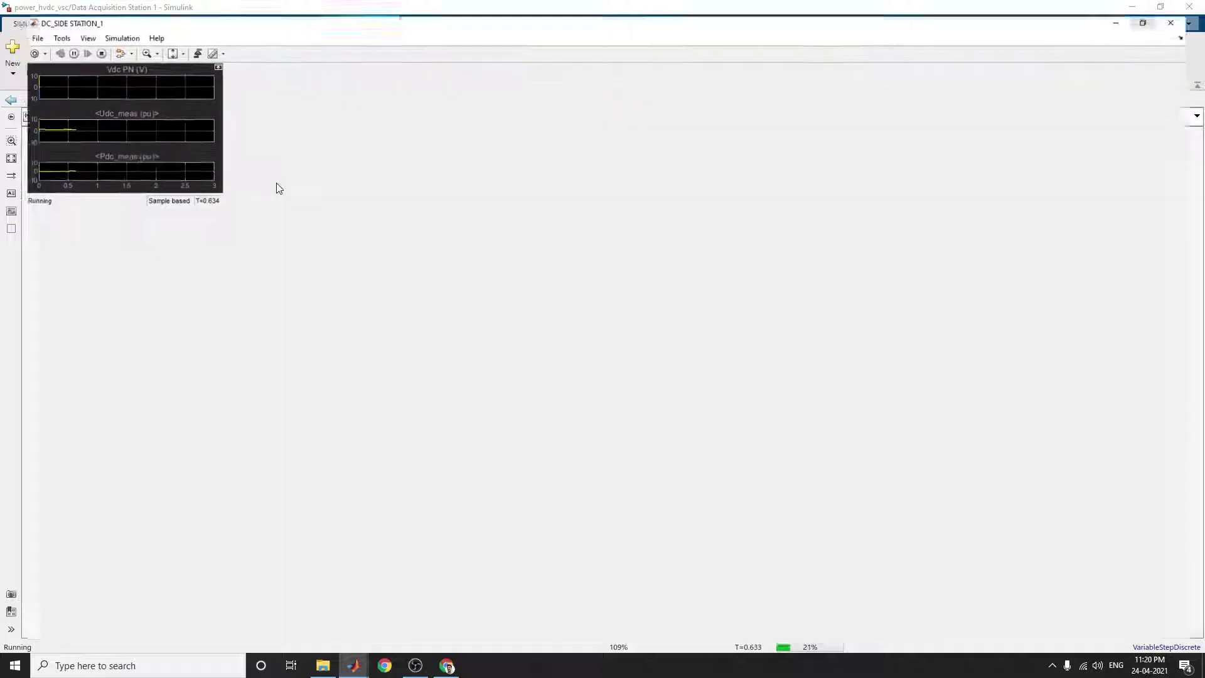
pyautogui.click(152, 39)
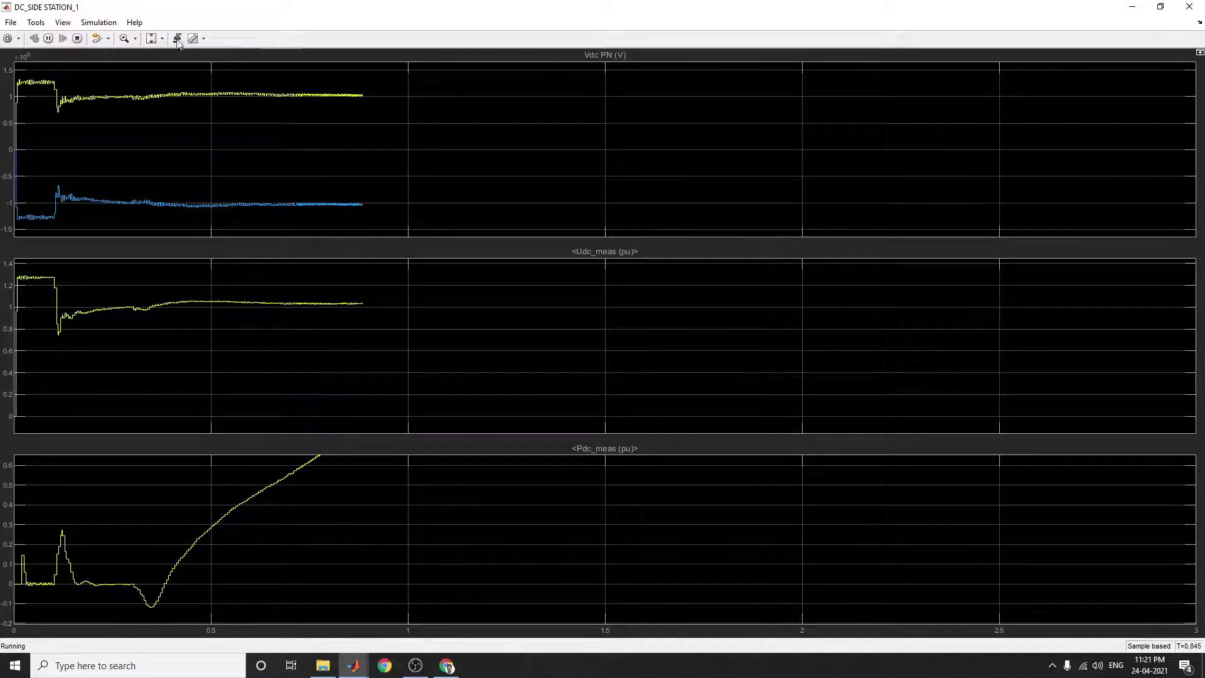
pyautogui.click(151, 38)
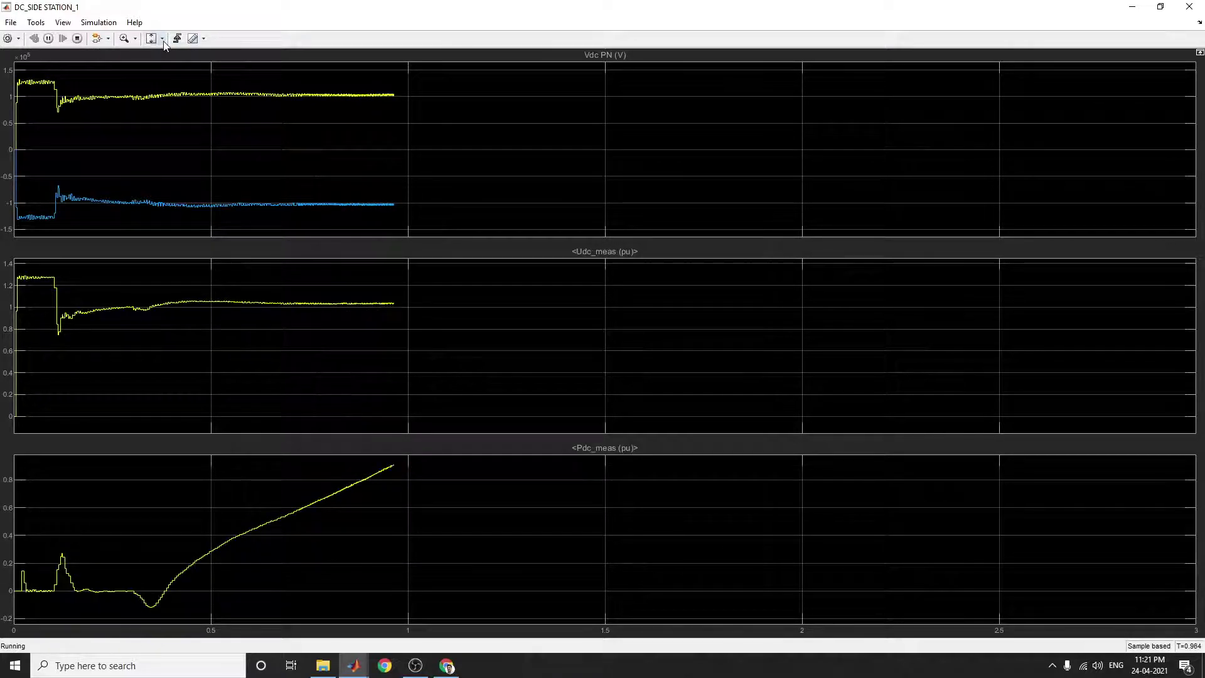
pyautogui.click(162, 39)
pyautogui.click(155, 73)
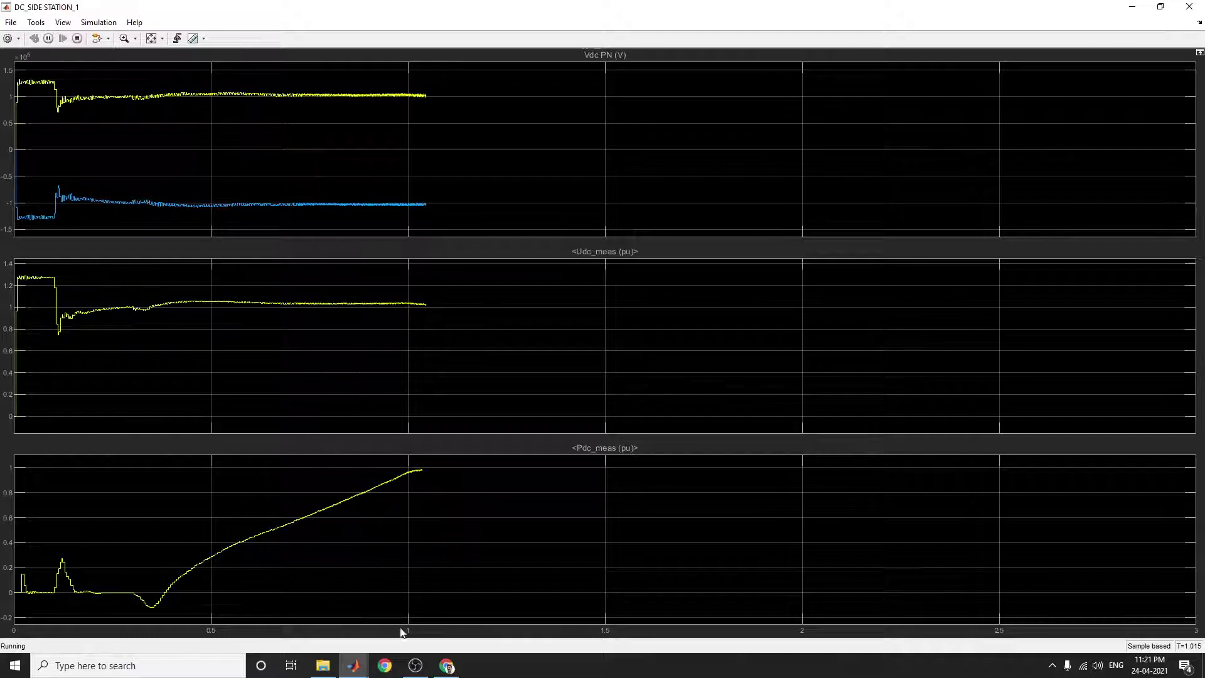
# - Switch between the VOLTAGE_BALANCE, DC_SIDE STATION_1 and CONTROL_SIGNALS STATION_1 scope windows
pyautogui.moveTo(353, 666)
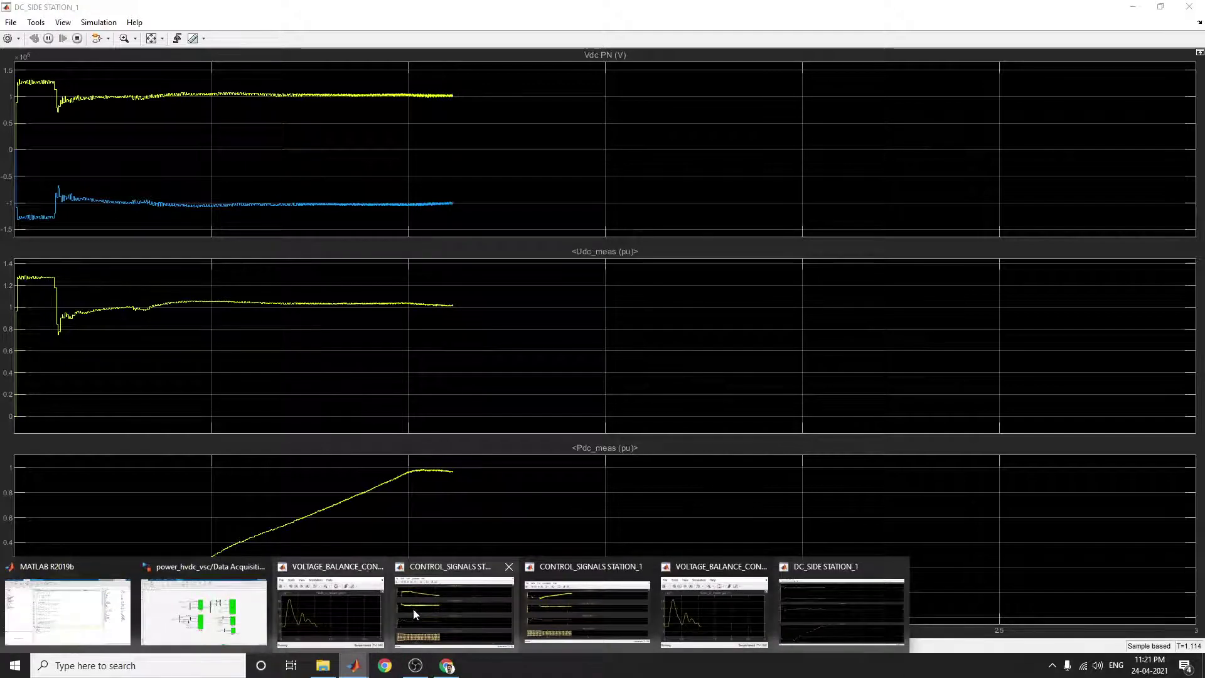
pyautogui.click(356, 606)
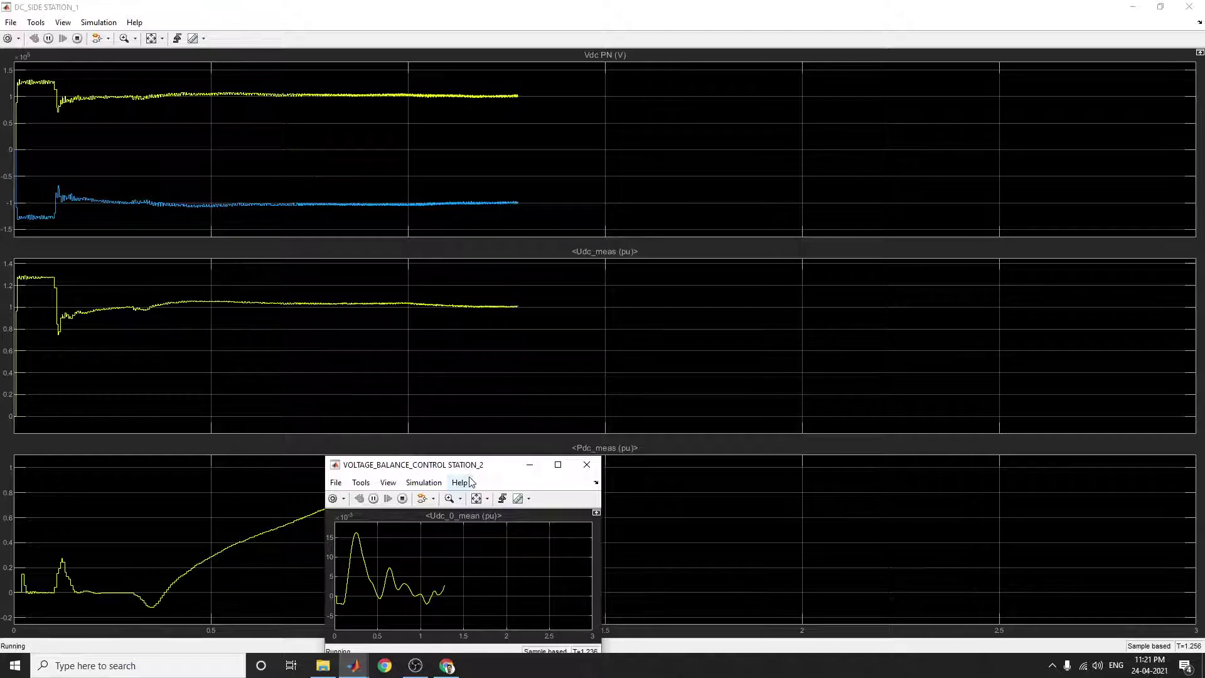
pyautogui.moveTo(354, 666)
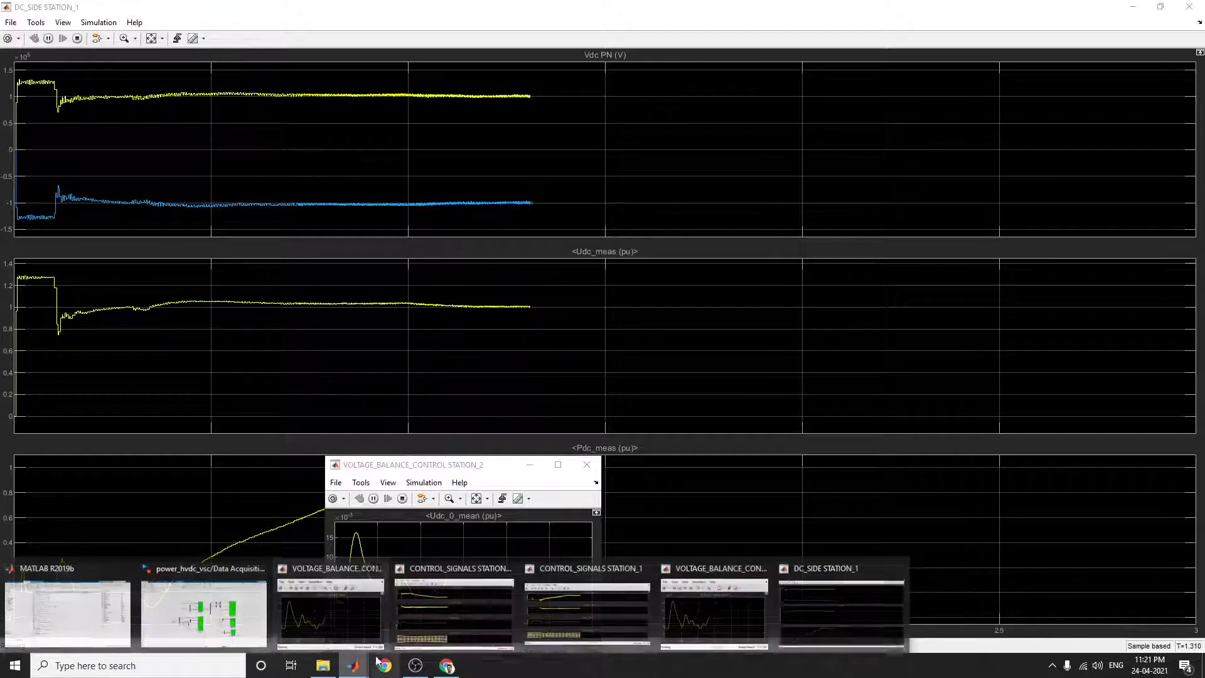
pyautogui.click(833, 613)
pyautogui.moveTo(356, 660)
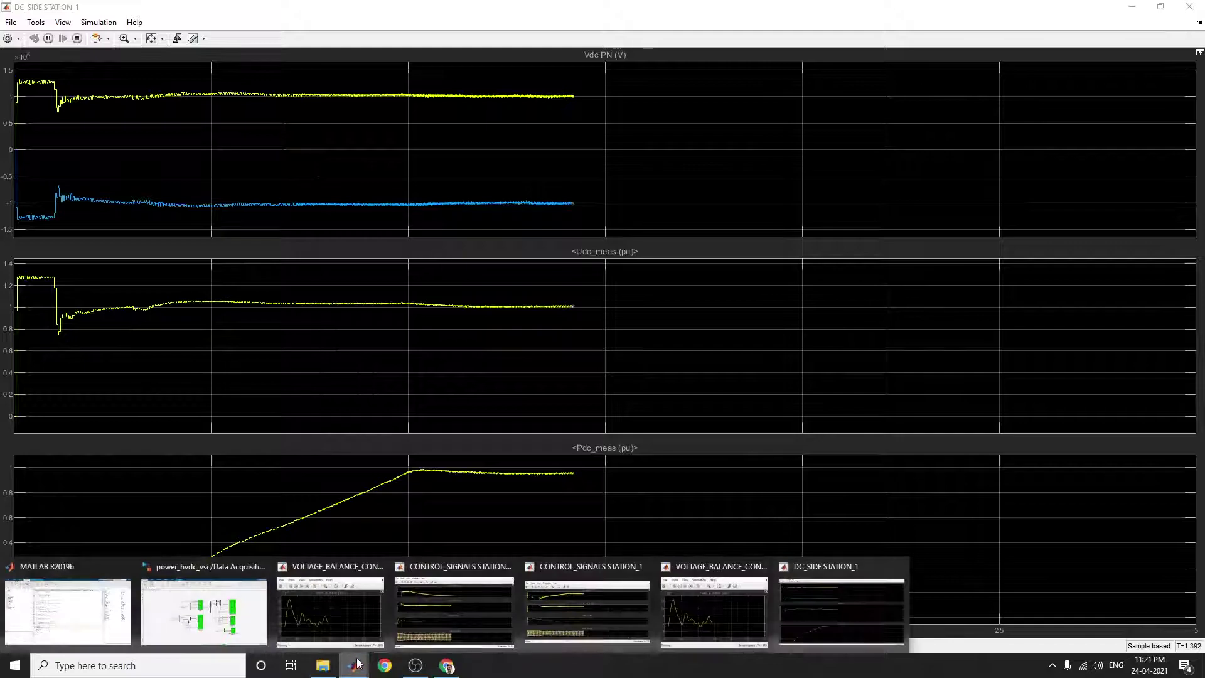
pyautogui.click(564, 593)
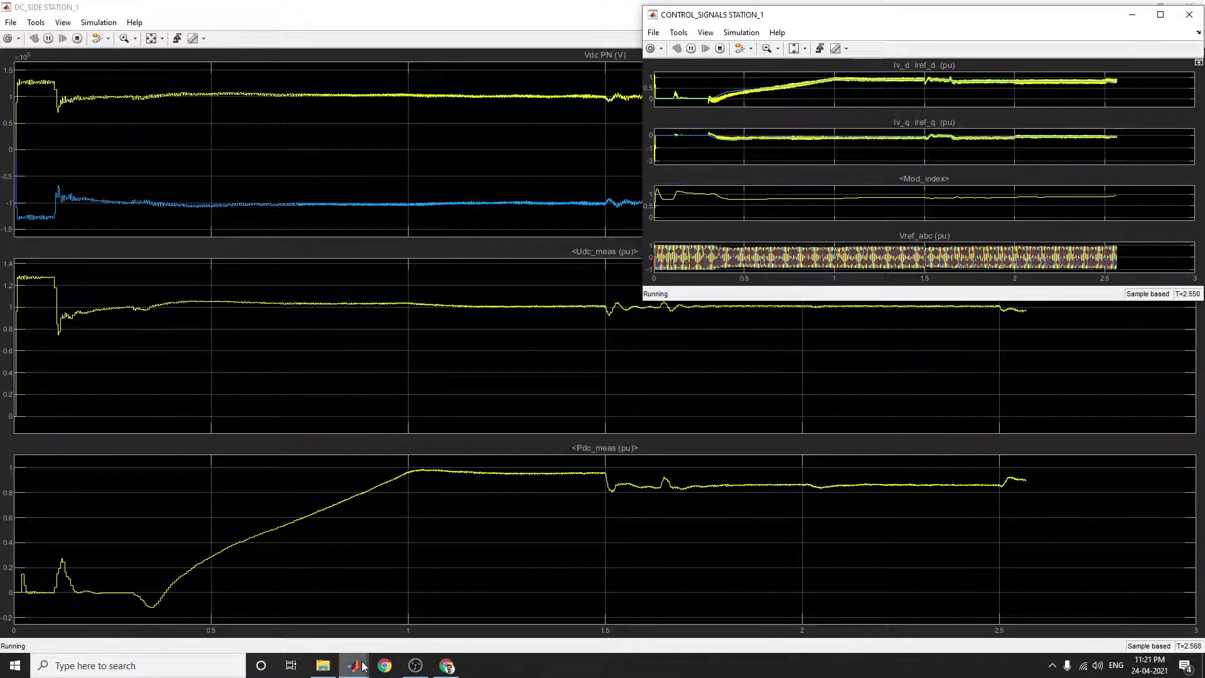
# - Bring the CONTROL_SIGNALS STATION_2 and VOLTAGE_BALANCE_CONTROL STATION_1 scopes forward as the run reaches T=3.000
pyautogui.moveTo(363, 663)
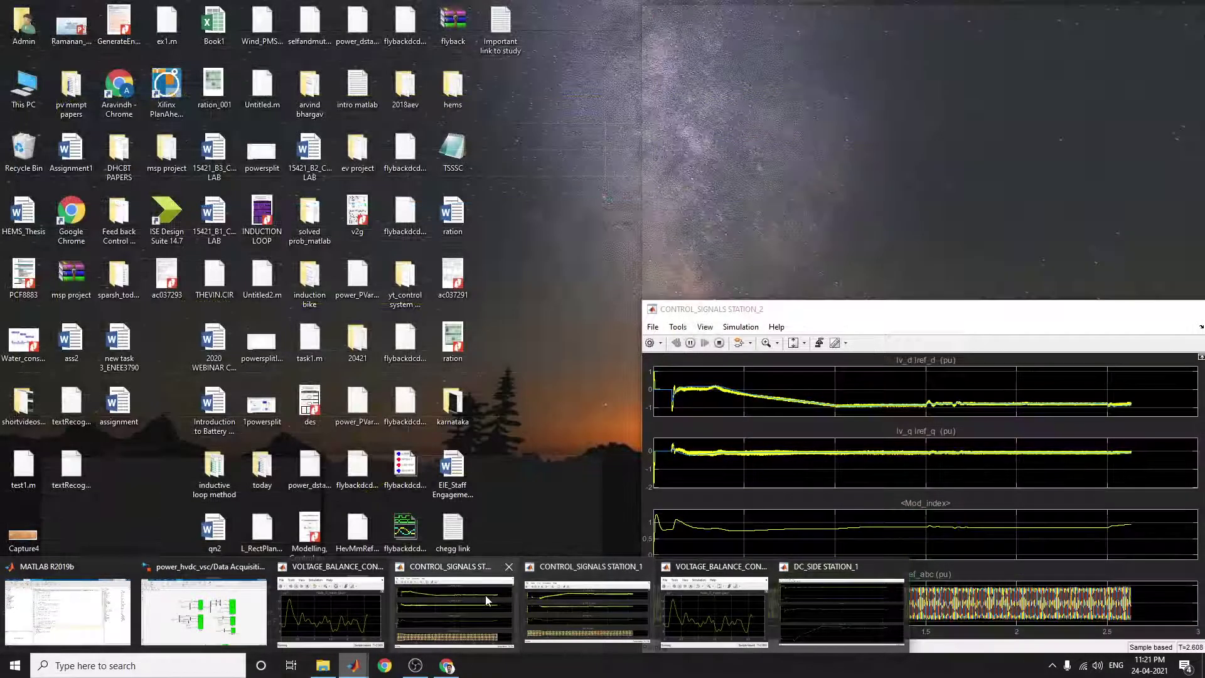
pyautogui.click(485, 595)
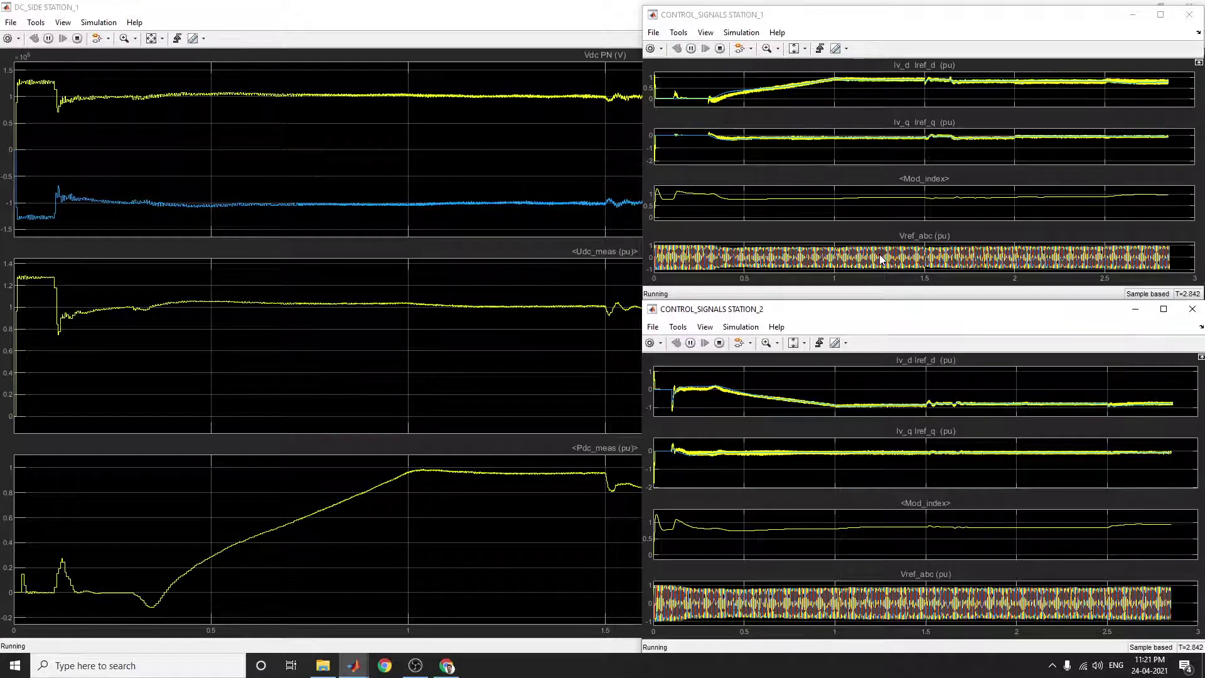
pyautogui.moveTo(355, 666)
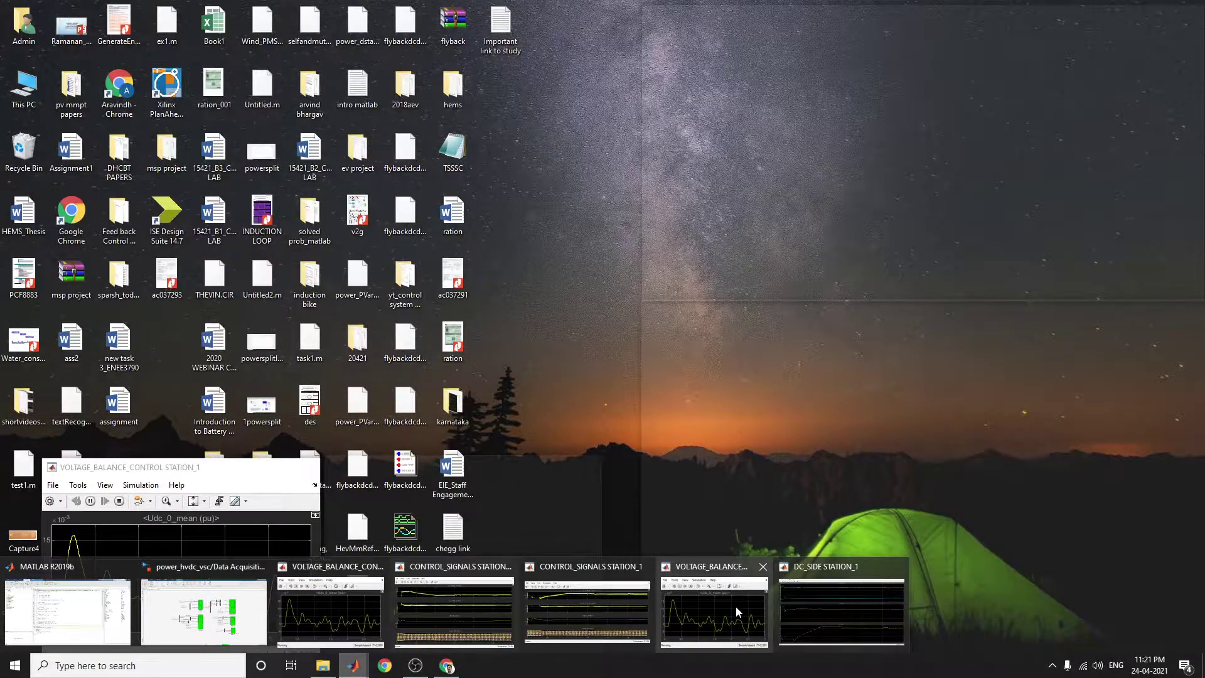
pyautogui.click(736, 607)
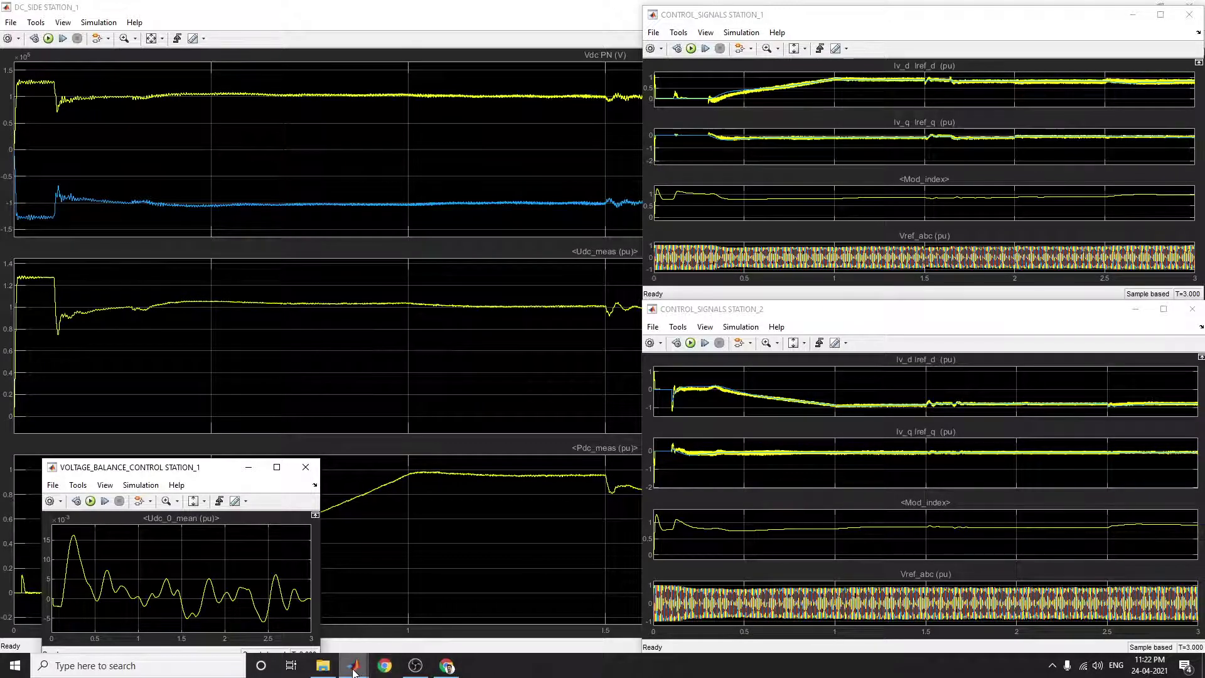
pyautogui.moveTo(353, 673)
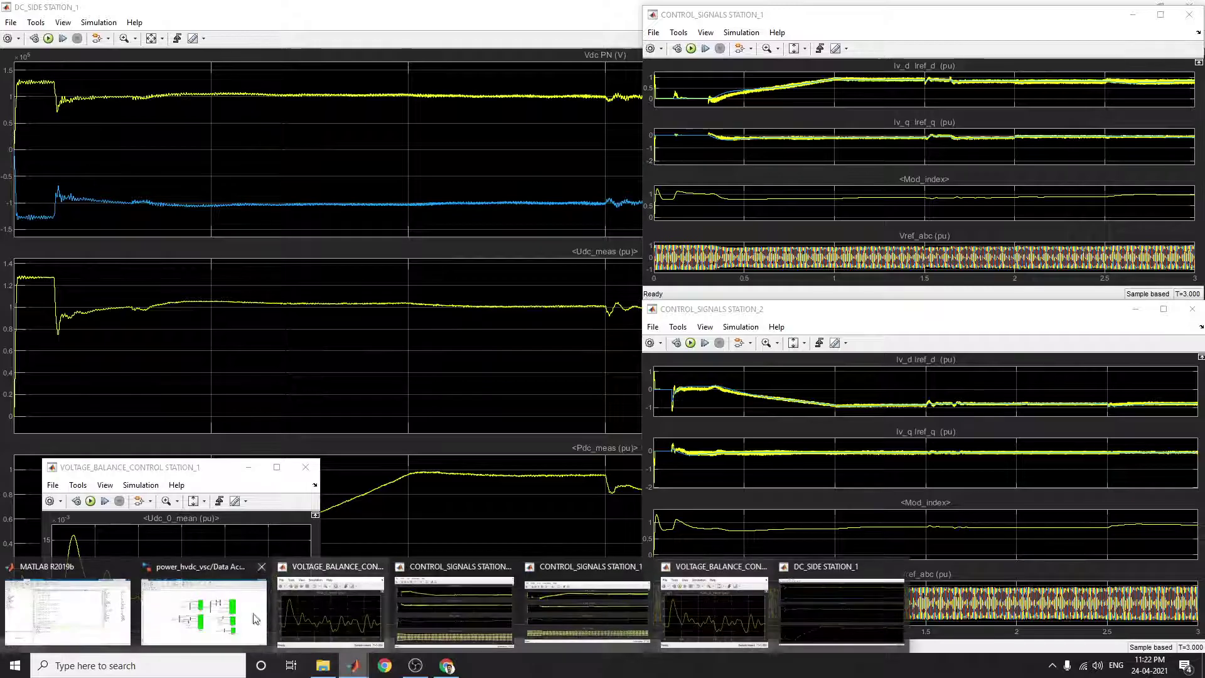
# - Return to the top-level model and open the Data Acquisition Station 2 subsystem
pyautogui.click(255, 619)
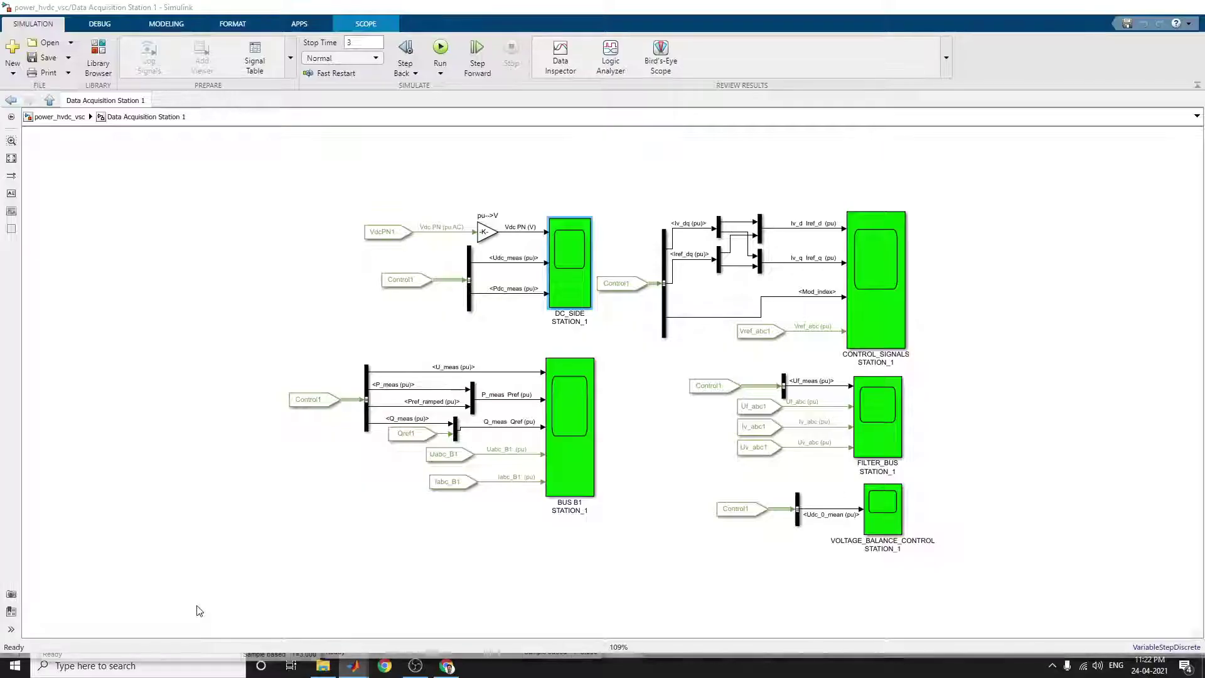
pyautogui.click(10, 101)
pyautogui.doubleClick(743, 408)
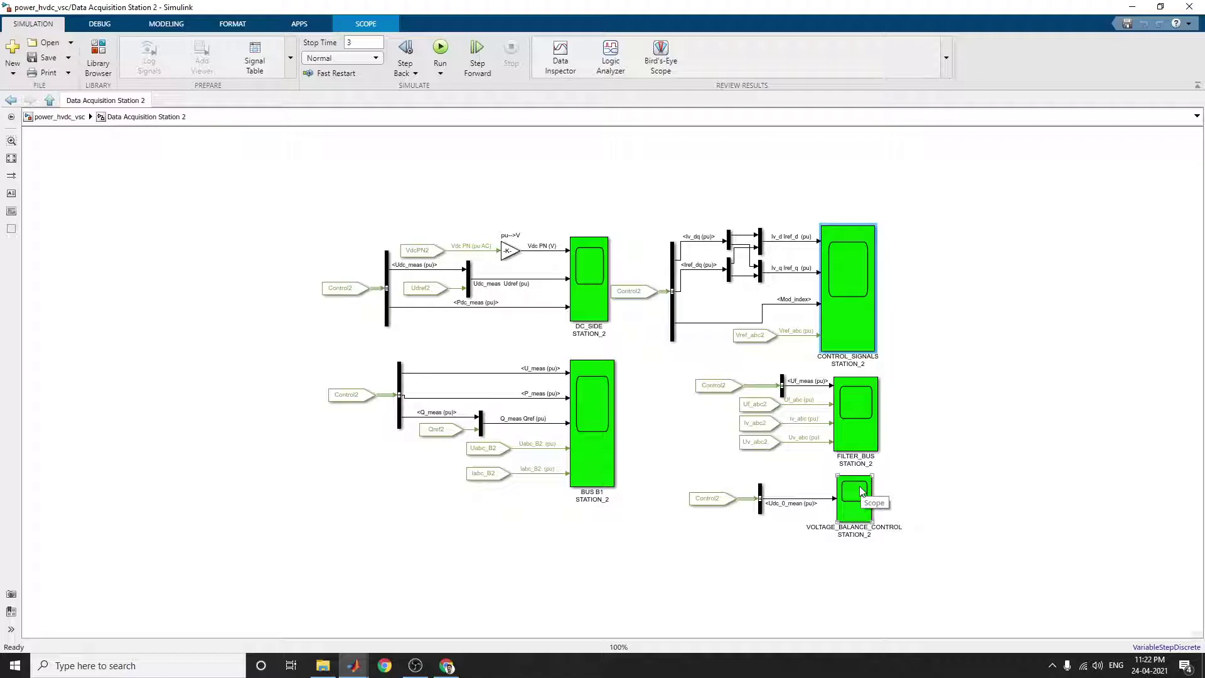
# - View the FILTER_BUS STATION_2 scope full screen, zoom the time axis near 0.3 s, then close it
pyautogui.click(867, 415)
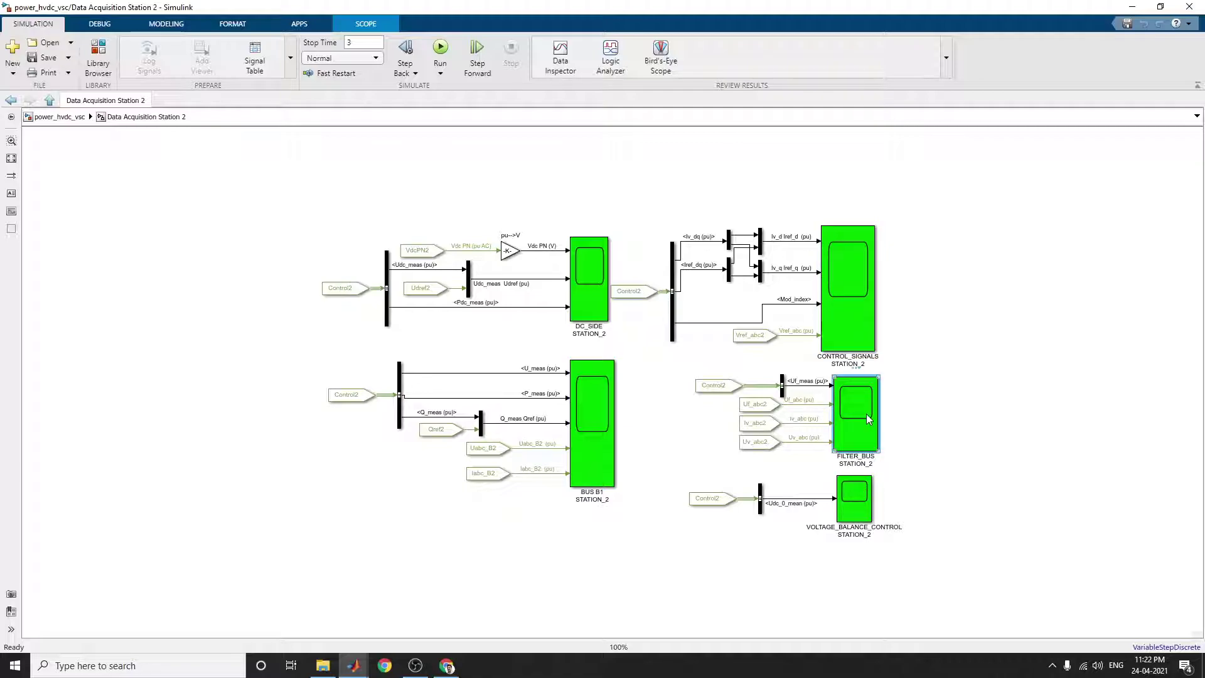
pyautogui.doubleClick(866, 413)
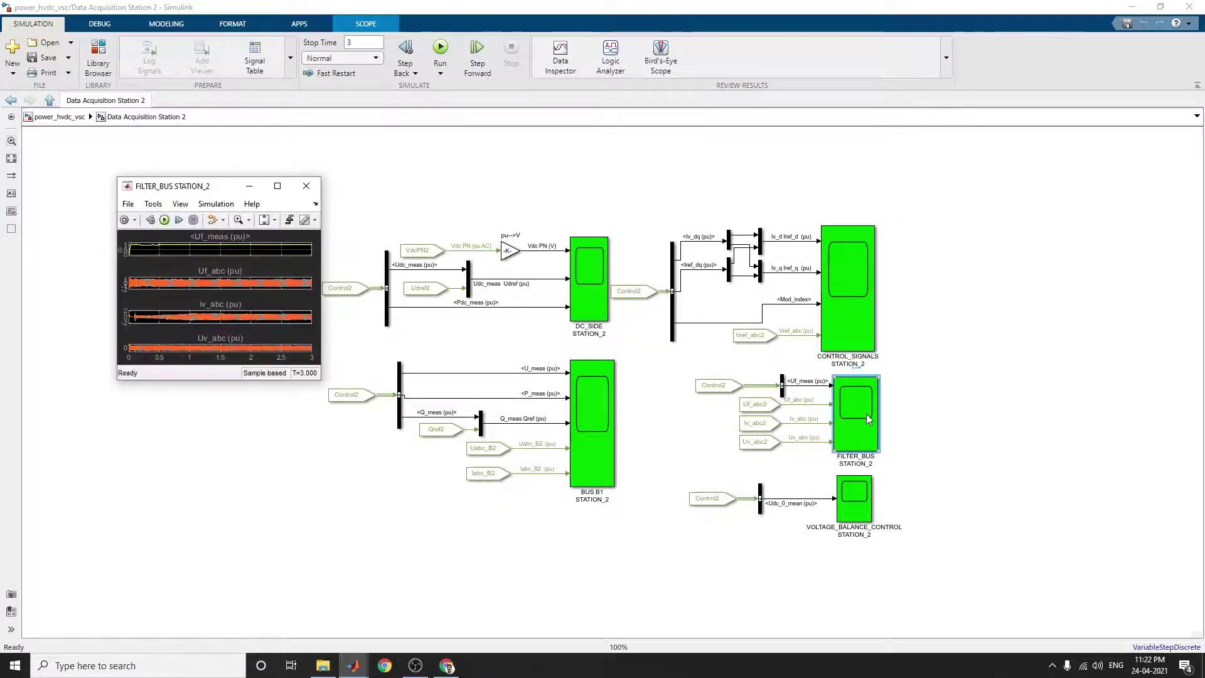
pyautogui.click(276, 187)
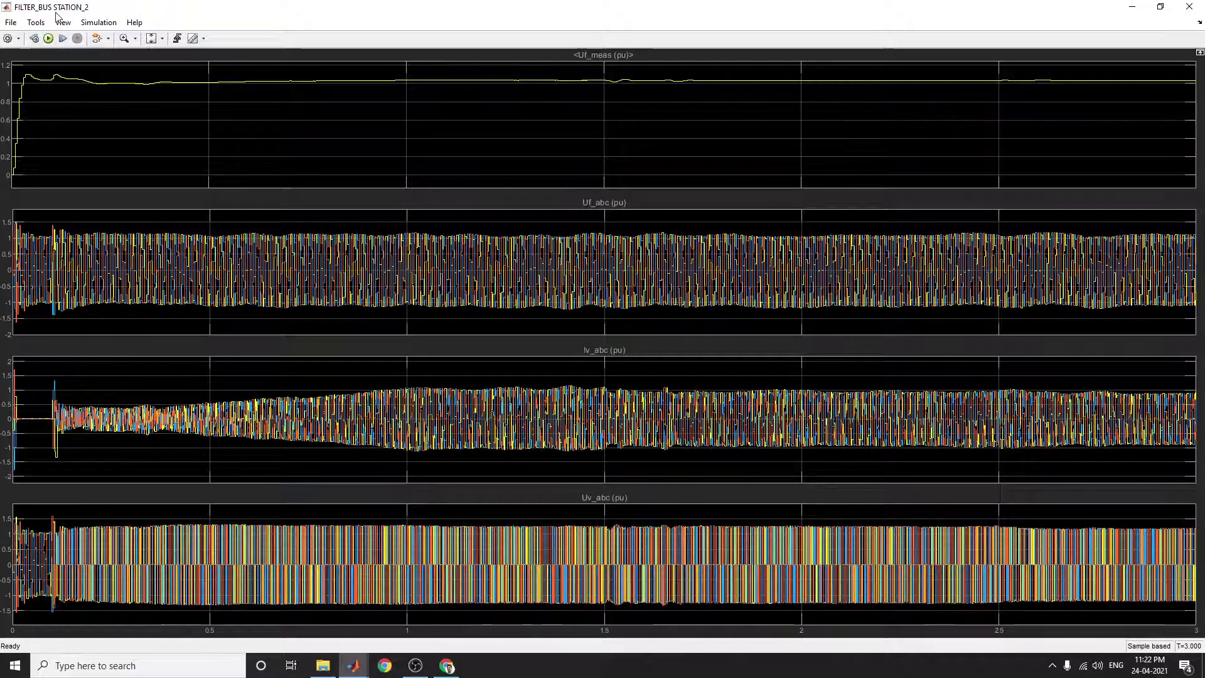
pyautogui.click(135, 38)
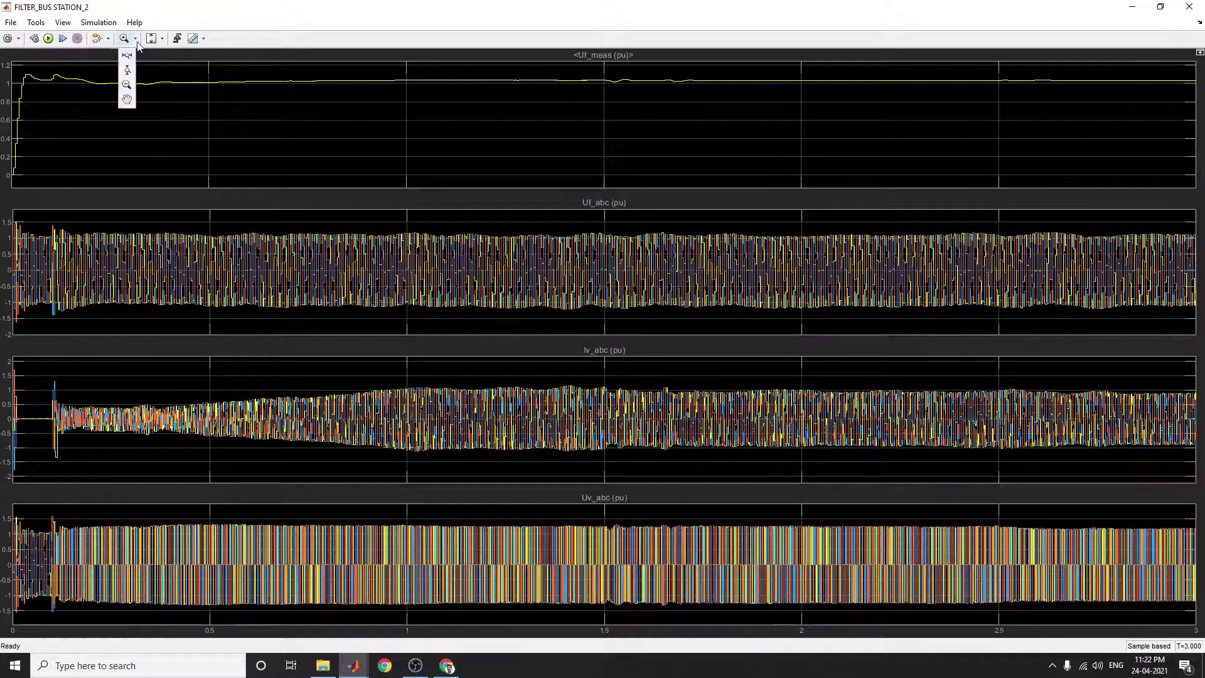
pyautogui.click(129, 70)
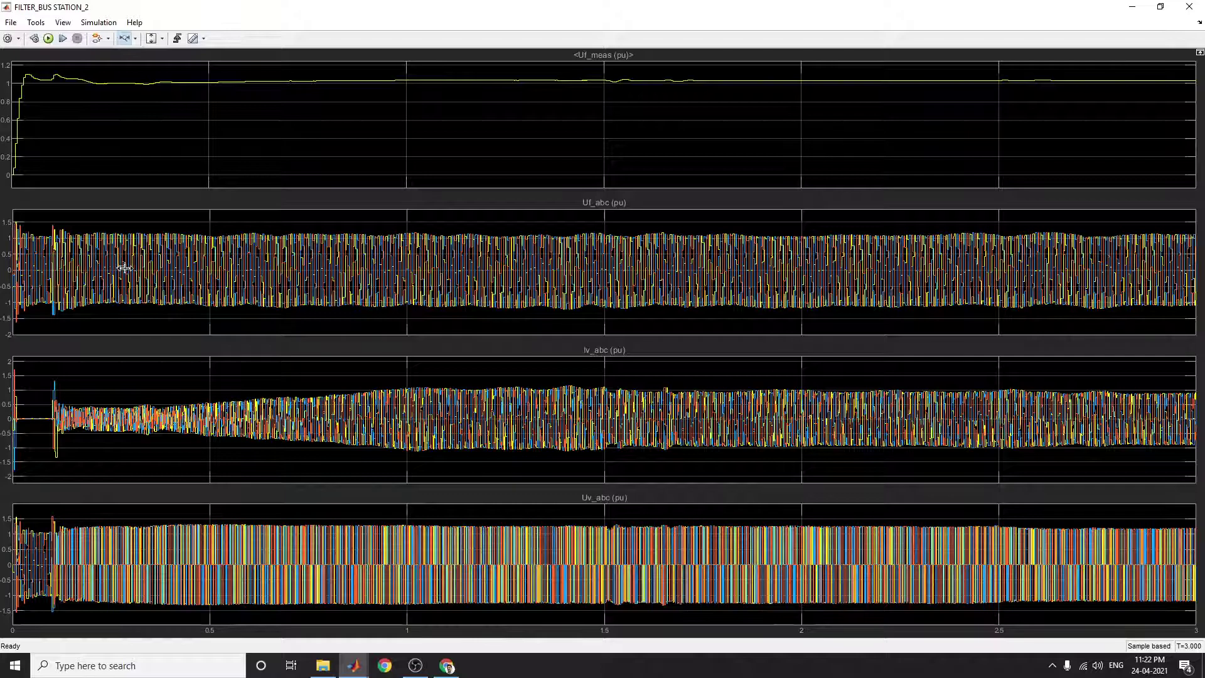
pyautogui.click(122, 267)
pyautogui.click(140, 270)
pyautogui.click(151, 281)
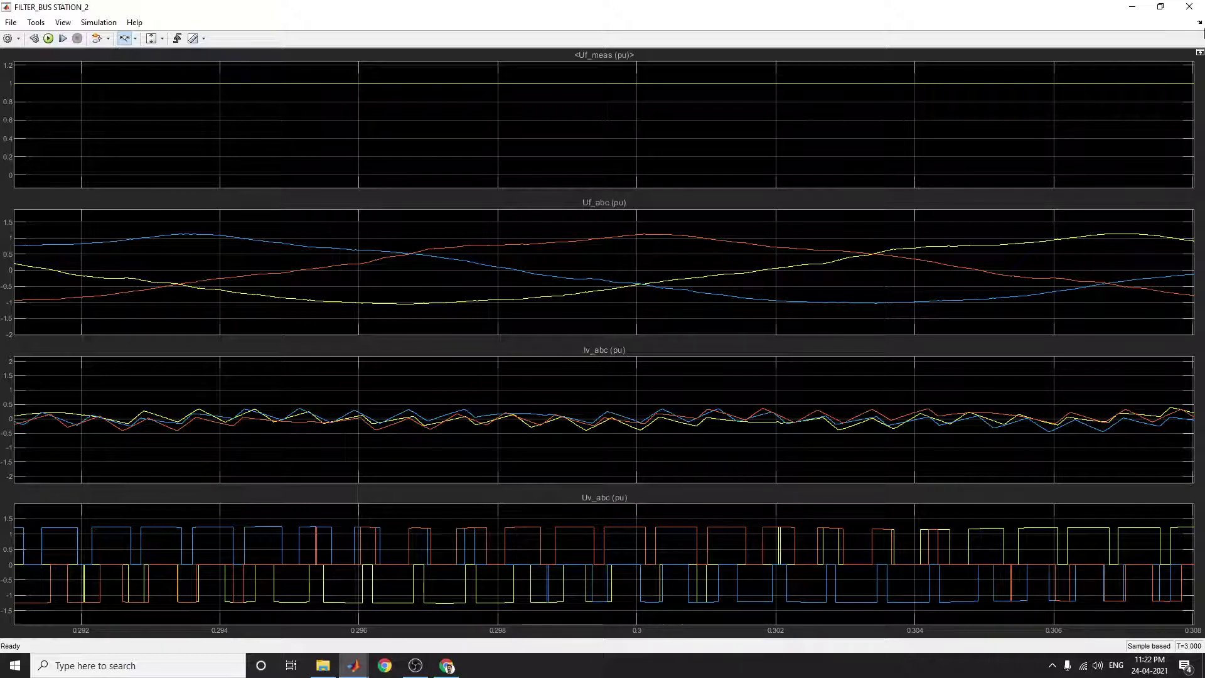
pyautogui.click(1189, 7)
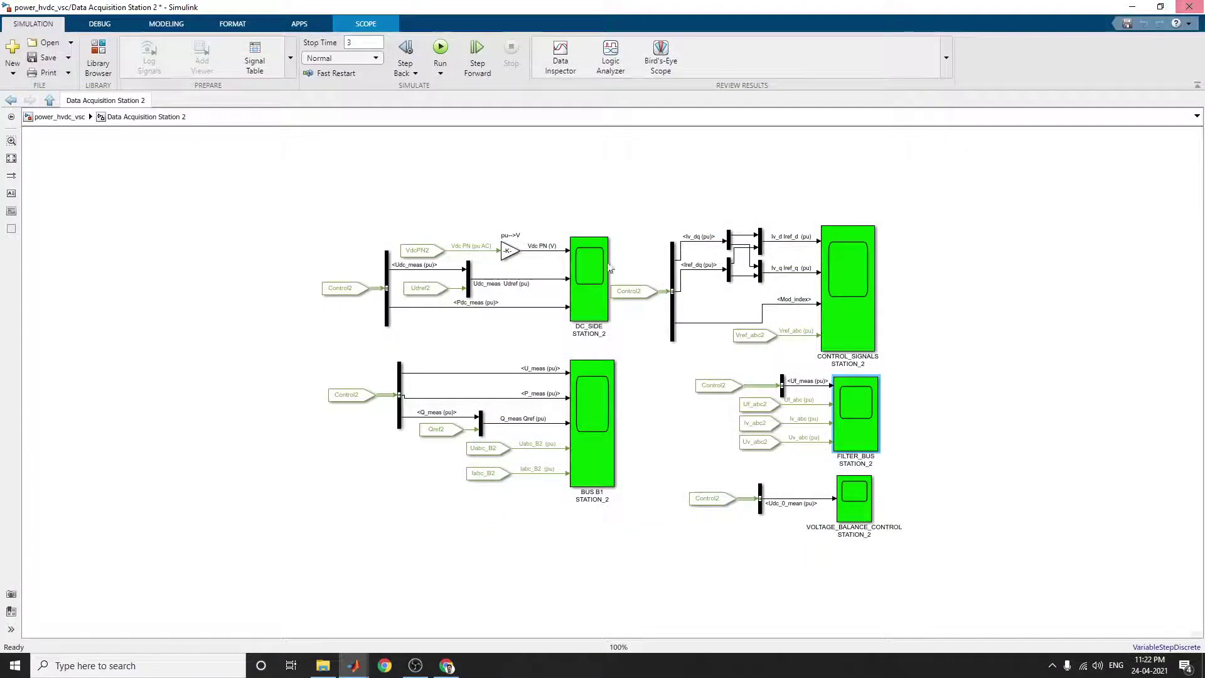
# - Open the BUS B1 STATION_2 scope full screen, then close it
pyautogui.click(595, 405)
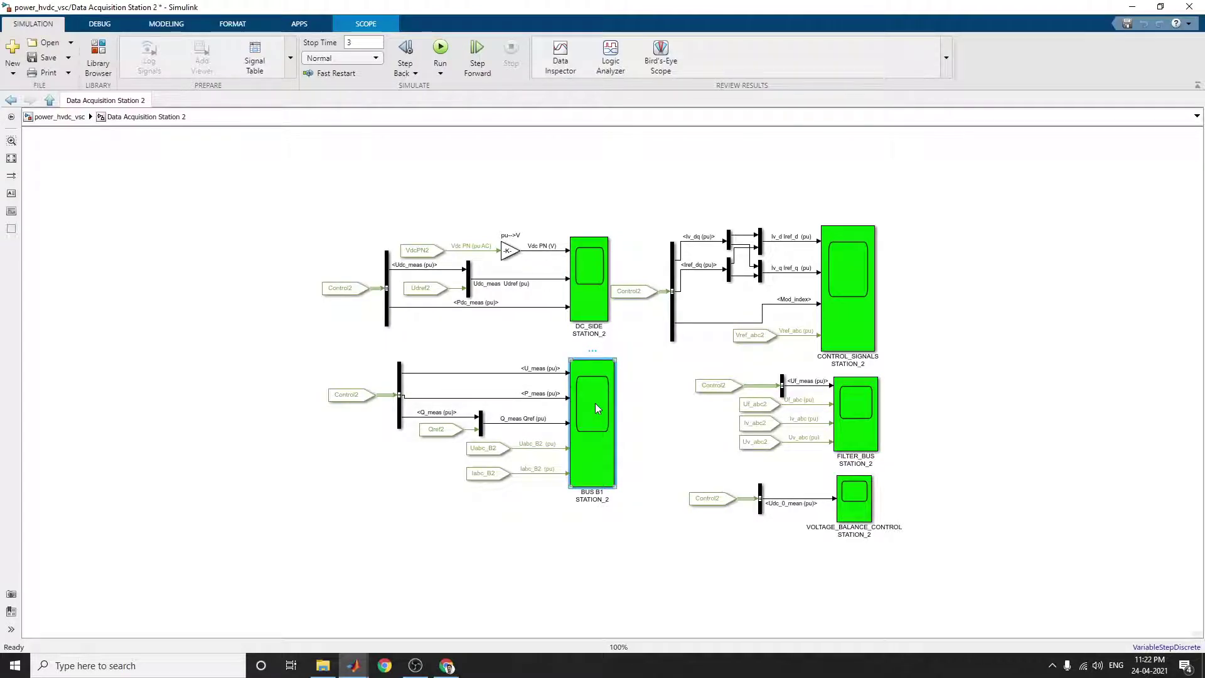
pyautogui.doubleClick(595, 404)
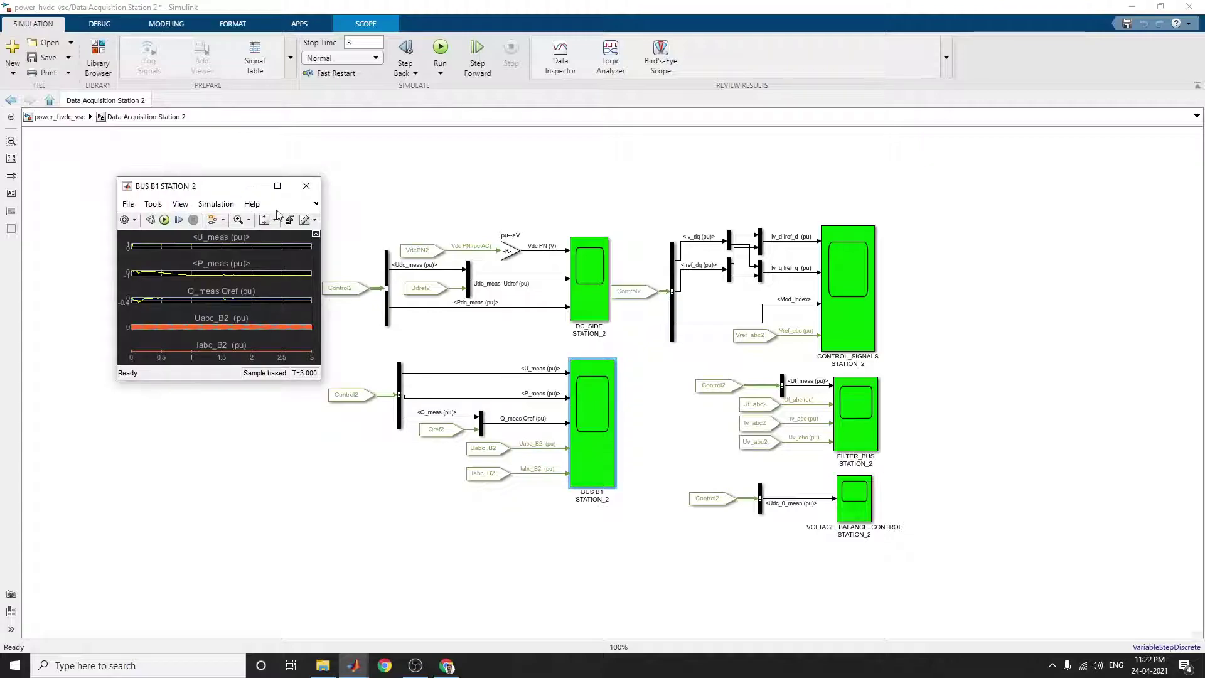
pyautogui.click(276, 185)
pyautogui.click(1175, 6)
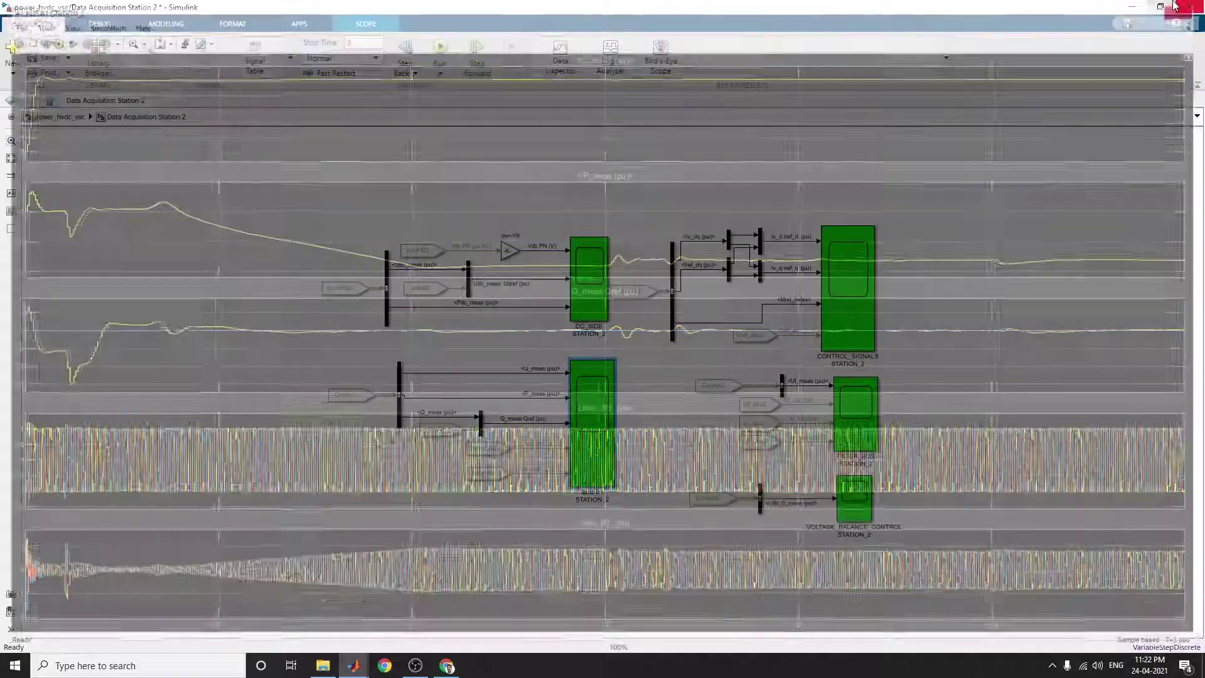
pyautogui.click(11, 100)
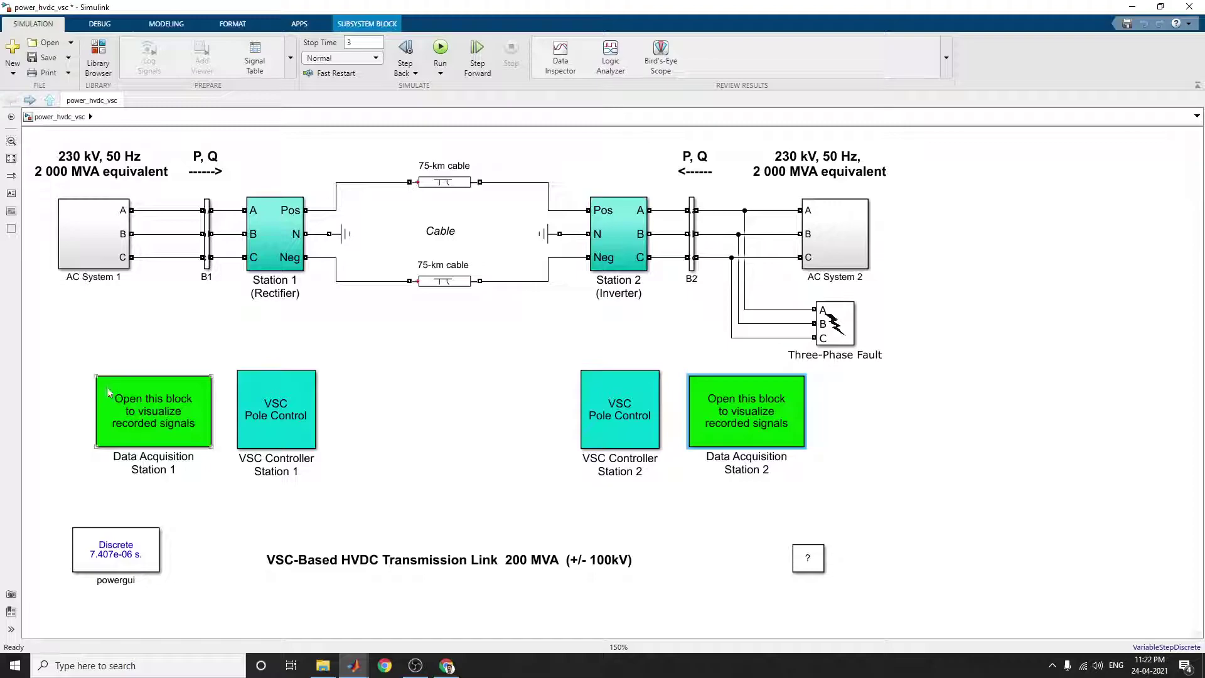
pyautogui.doubleClick(140, 408)
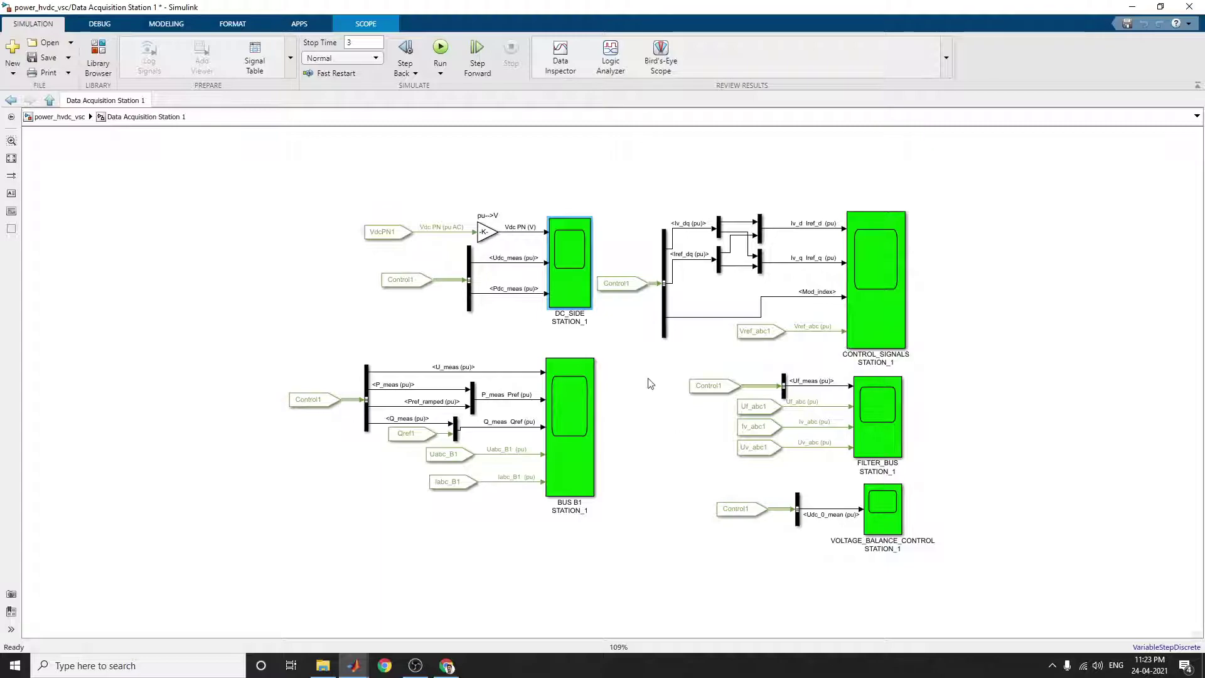
pyautogui.click(4, 101)
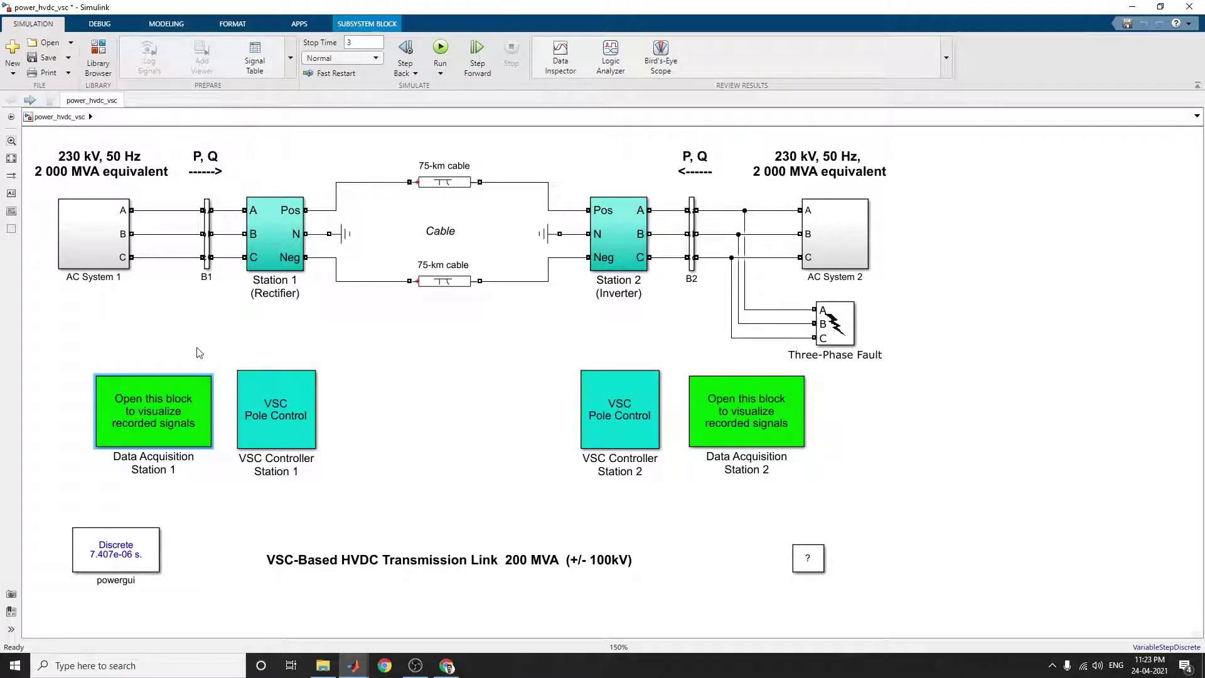
pyautogui.doubleClick(300, 413)
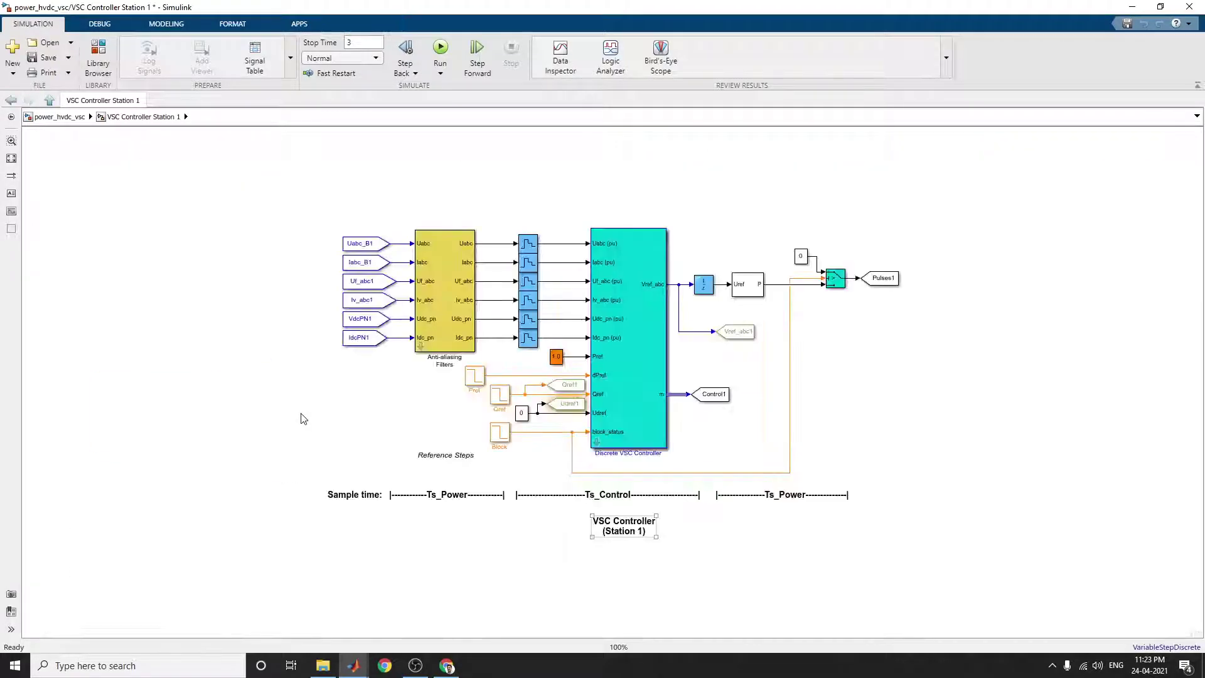
pyautogui.click(302, 419)
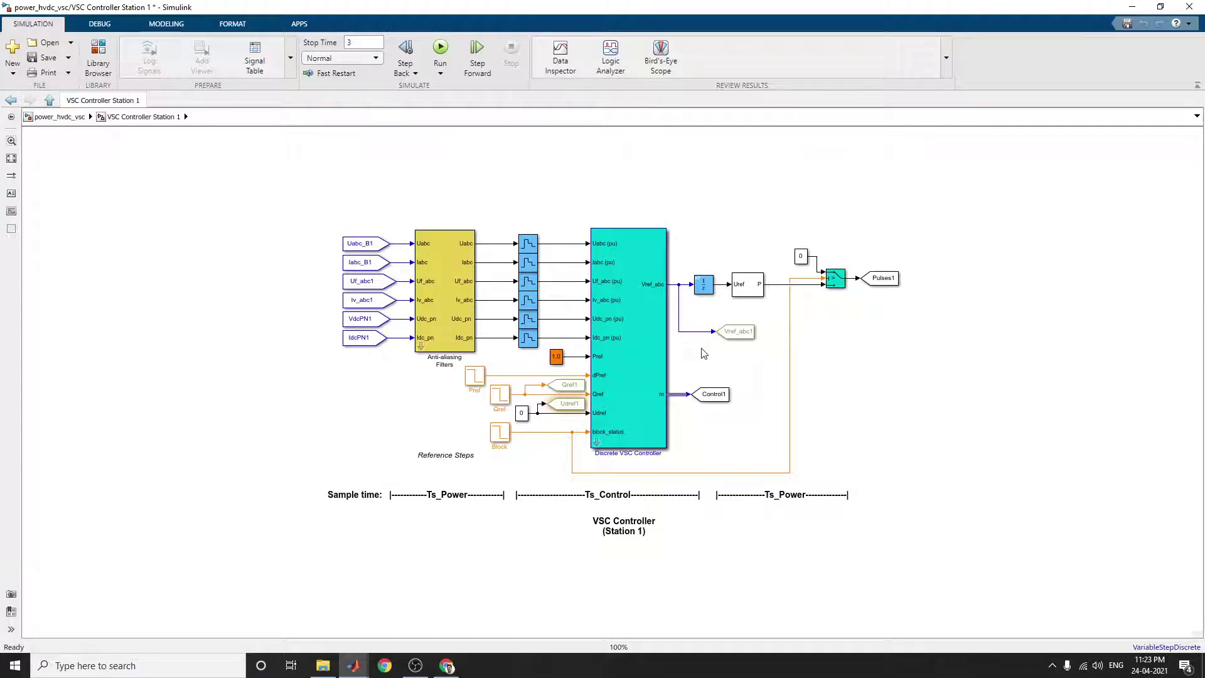
pyautogui.click(626, 356)
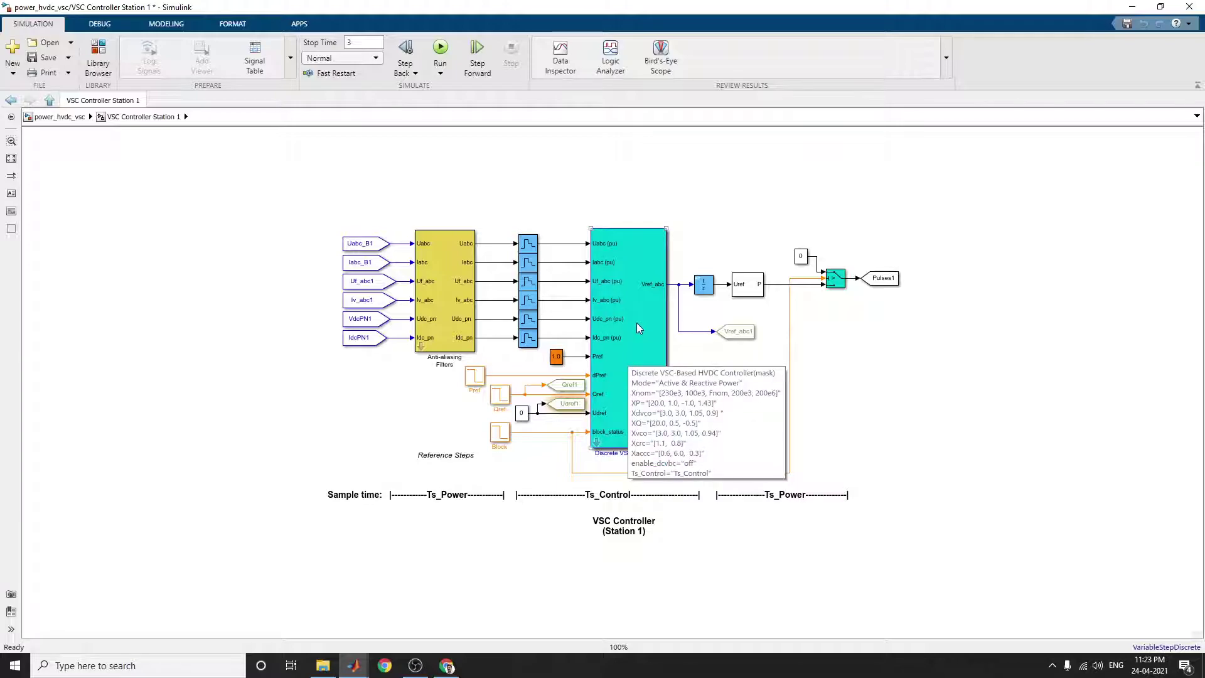
pyautogui.click(434, 296)
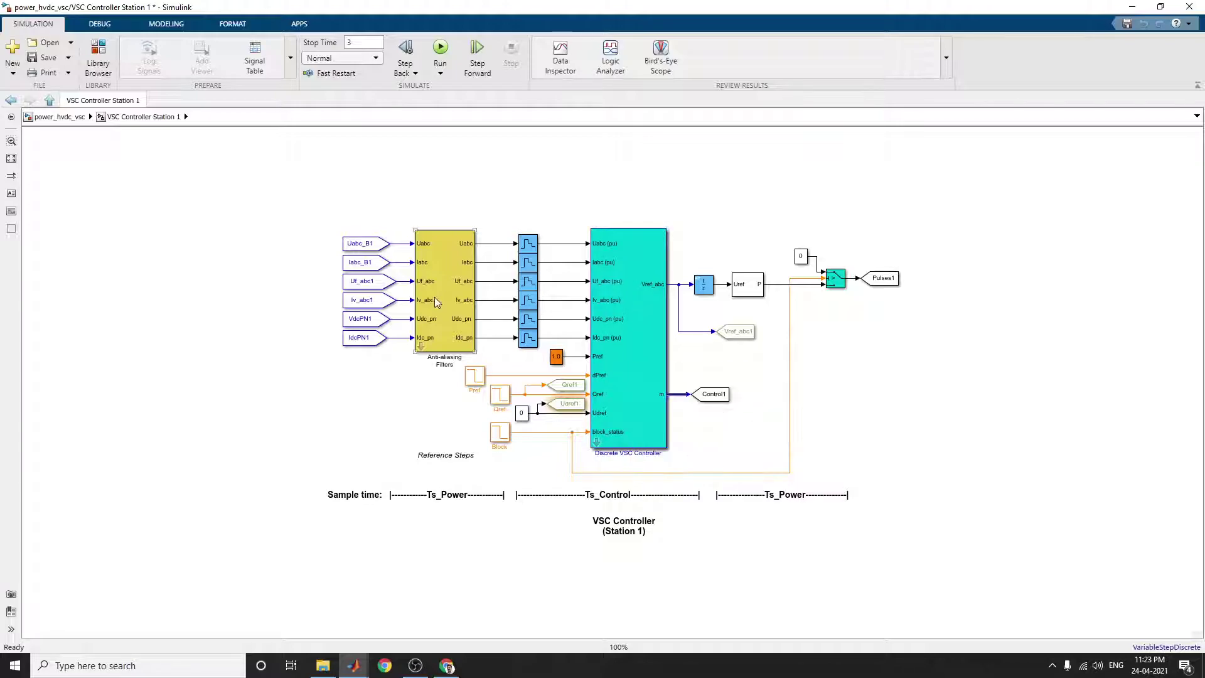
pyautogui.moveTo(439, 299)
pyautogui.click(10, 100)
pyautogui.doubleClick(611, 416)
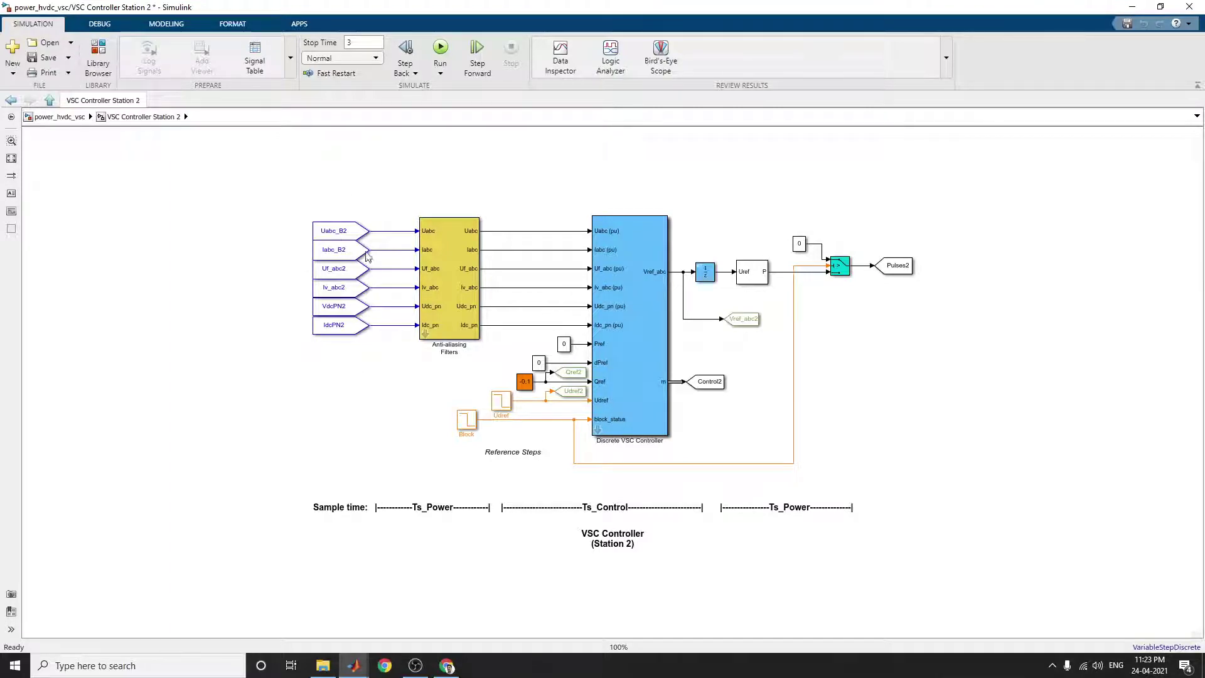
pyautogui.click(11, 101)
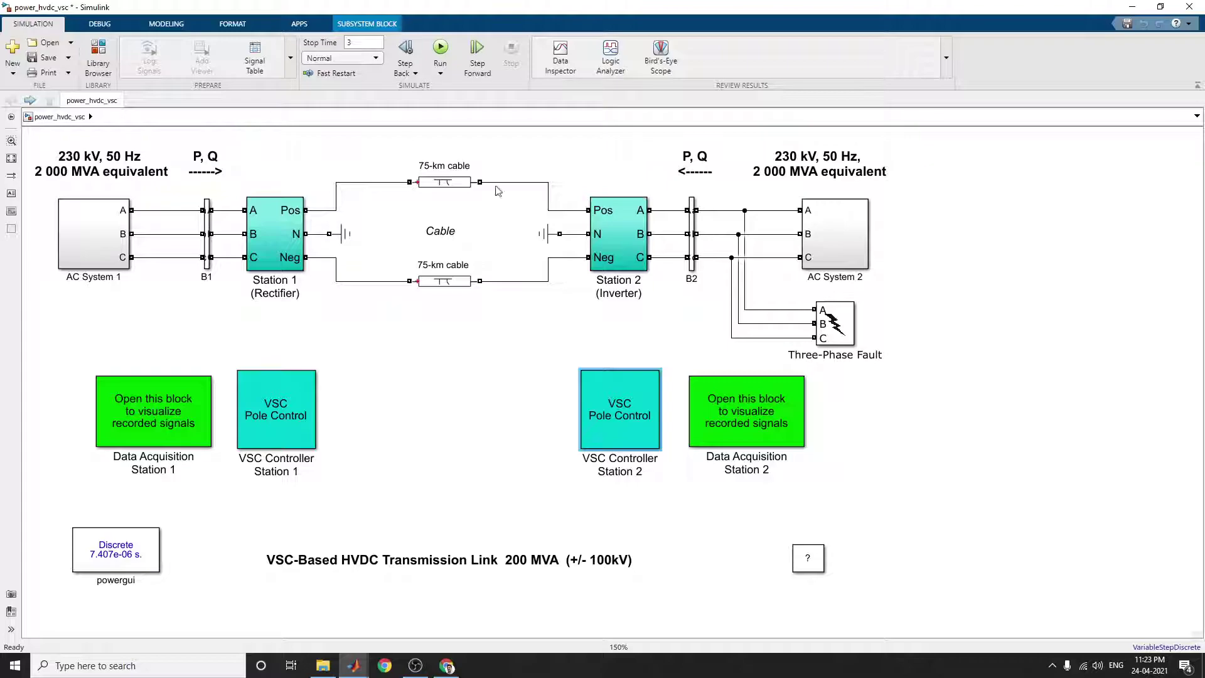
pyautogui.click(471, 188)
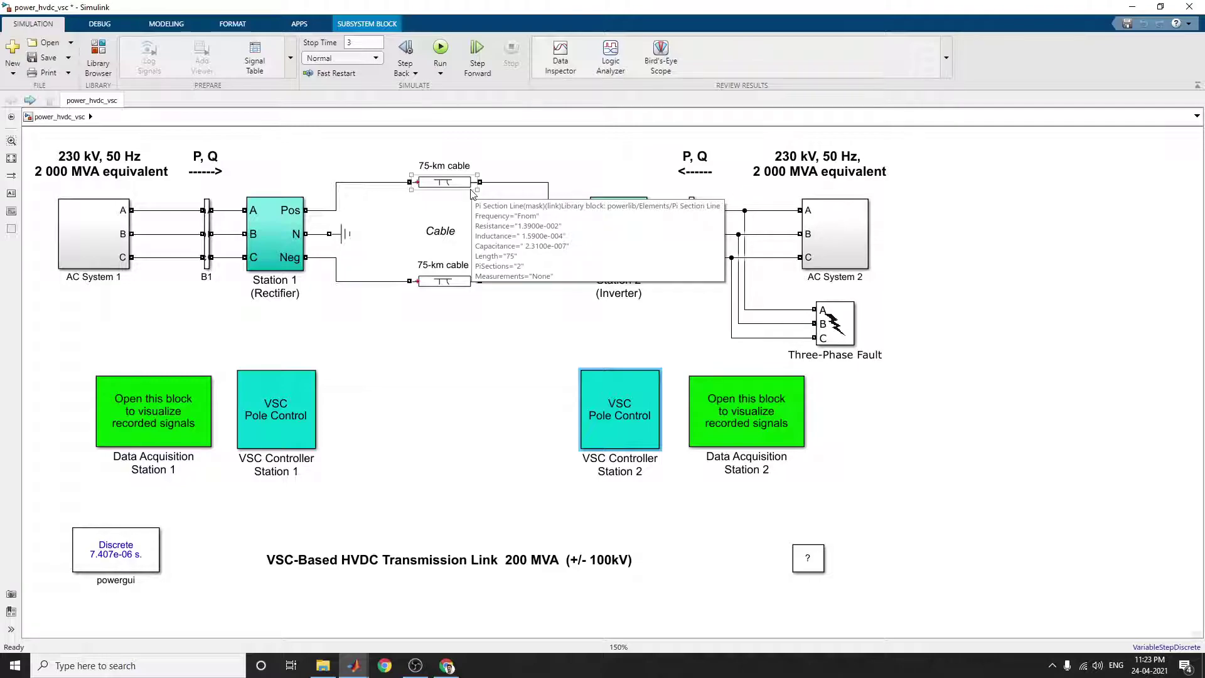
pyautogui.click(543, 157)
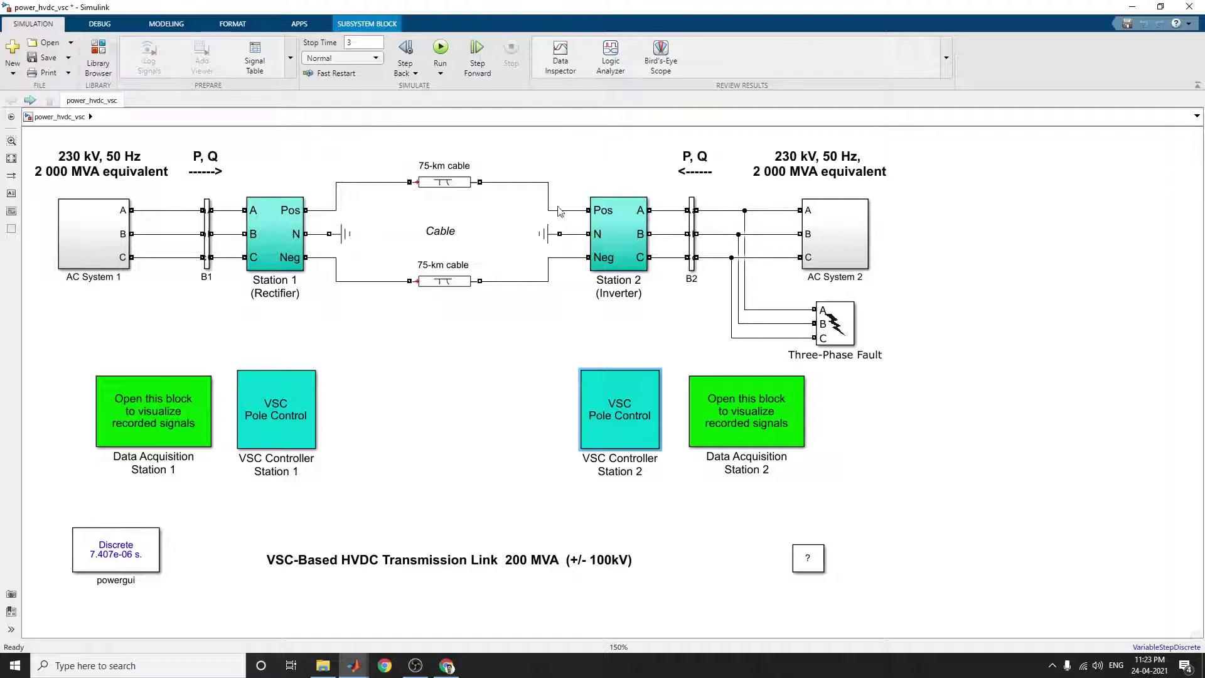
pyautogui.click(142, 147)
pyautogui.click(142, 141)
# - Open the Station 1 (Rectifier) Three-Level Bridge parameters and keep IGBT / Diodes as the device
pyautogui.doubleClick(281, 237)
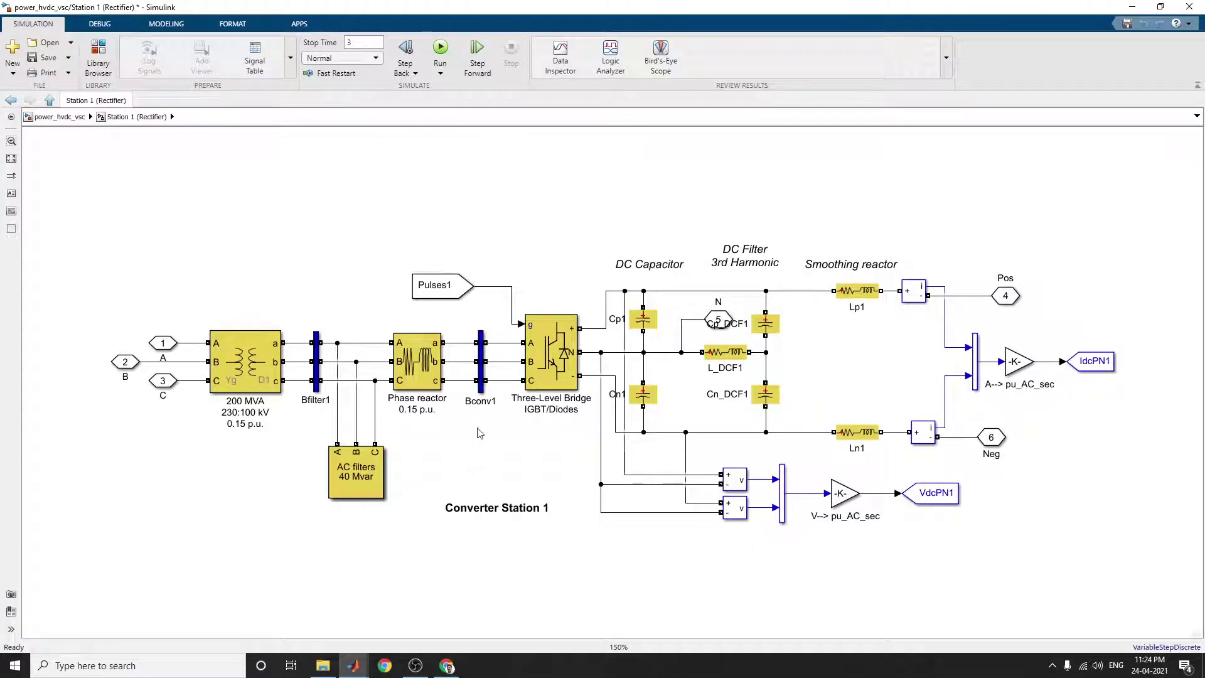
pyautogui.click(555, 385)
pyautogui.doubleClick(555, 385)
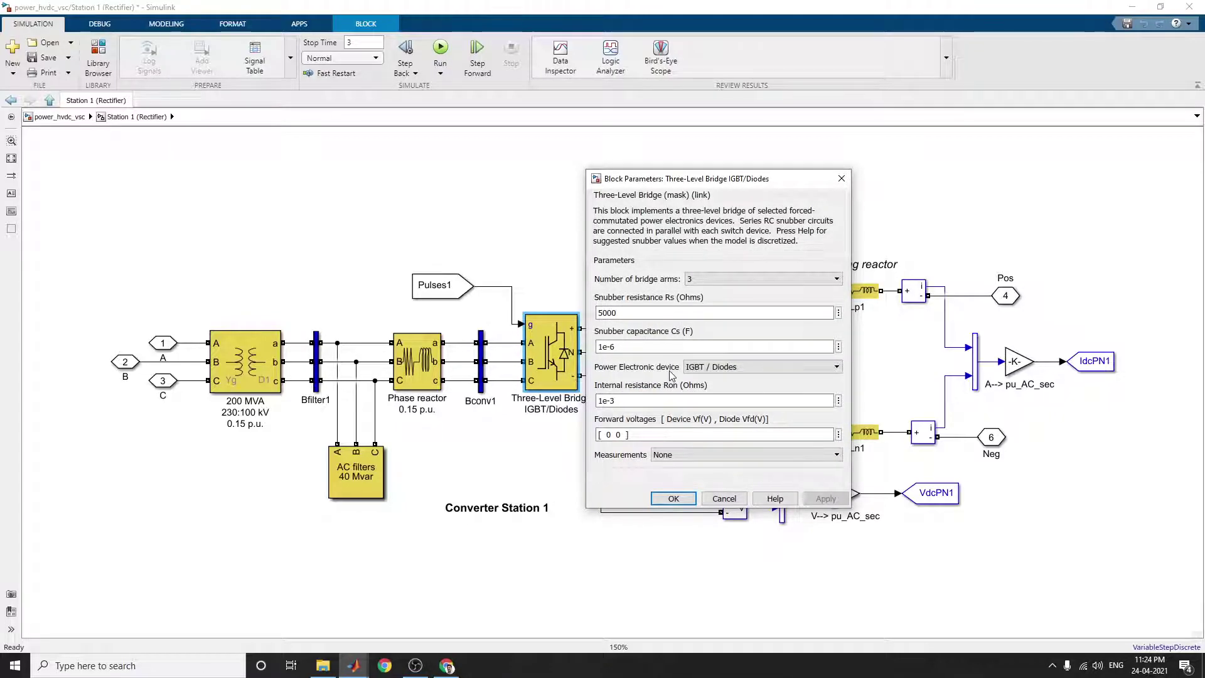
pyautogui.click(720, 369)
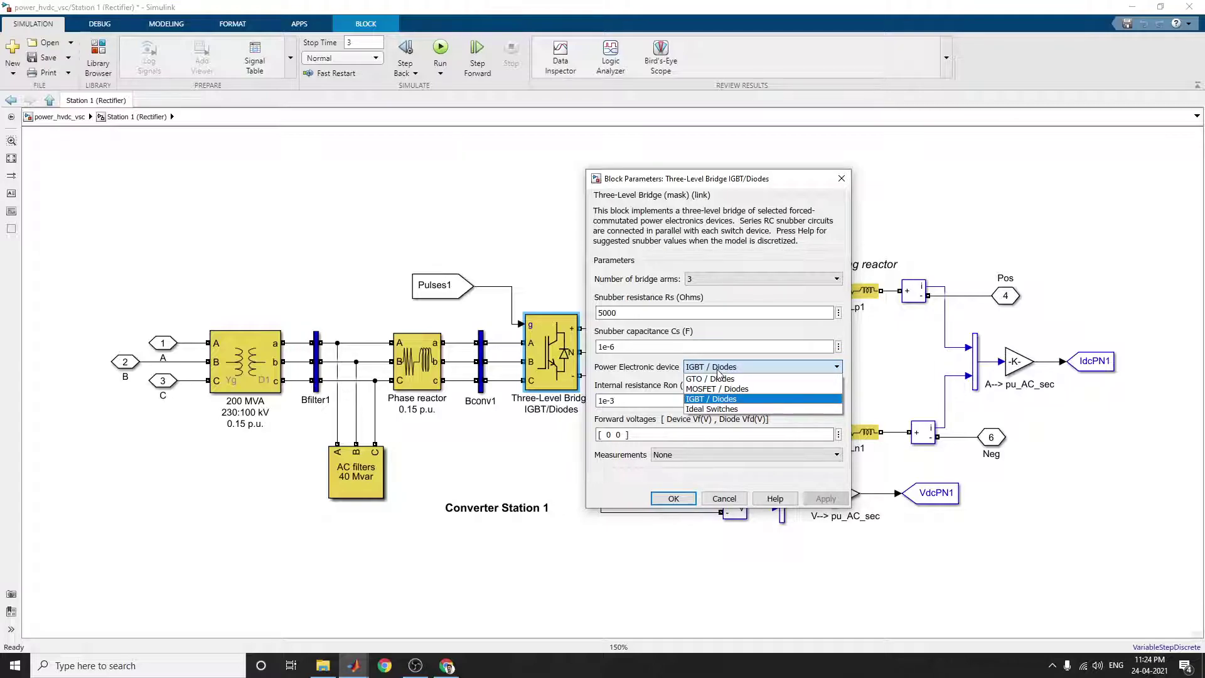
pyautogui.click(719, 370)
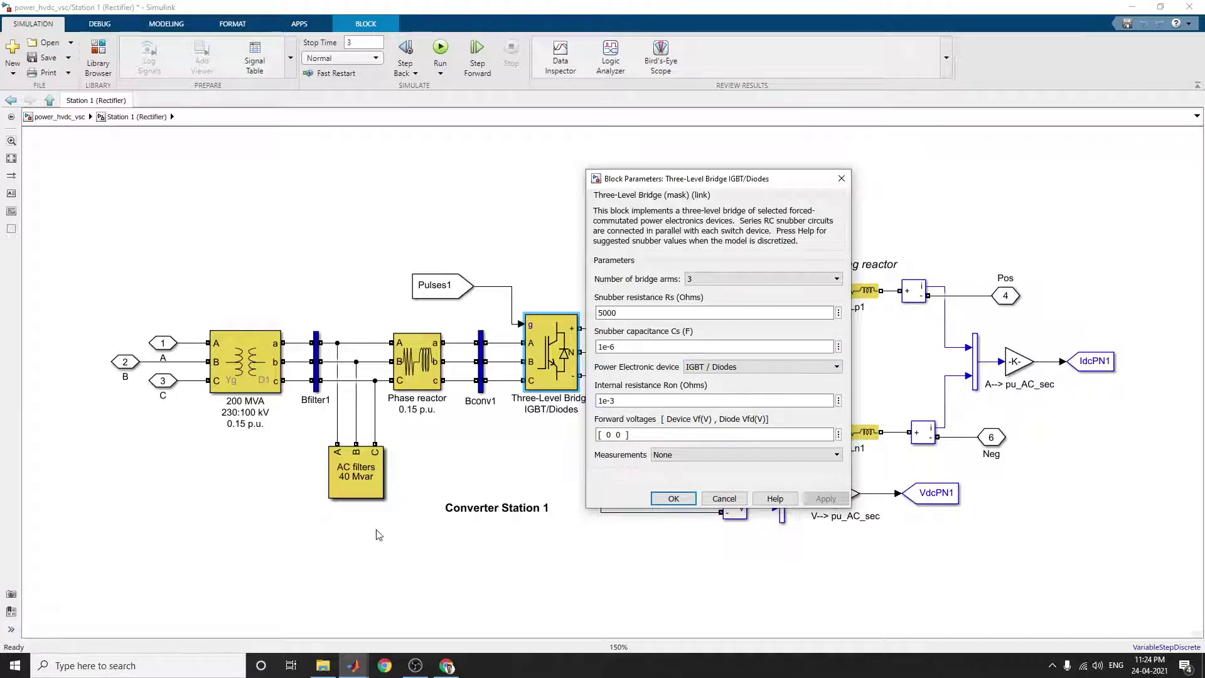
# - Close the bridge dialog, go back to the top-level model, and select Station 2 (Inverter)
pyautogui.click(841, 179)
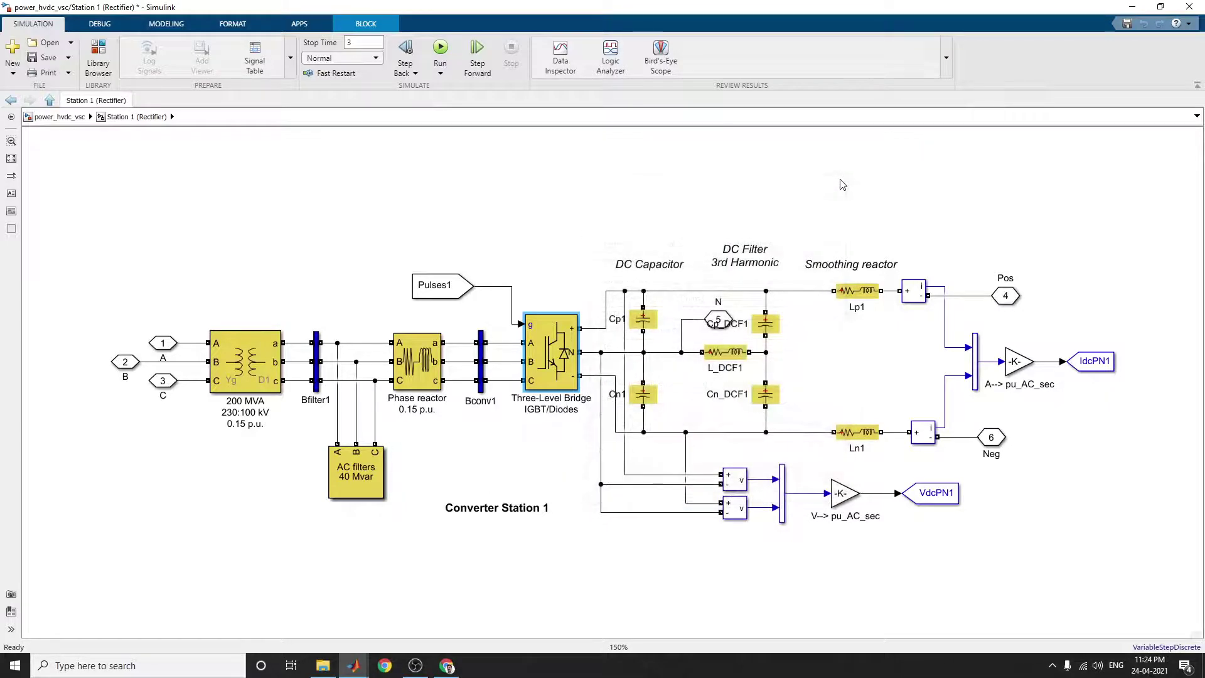
pyautogui.click(993, 302)
pyautogui.click(811, 369)
pyautogui.click(12, 102)
pyautogui.click(628, 221)
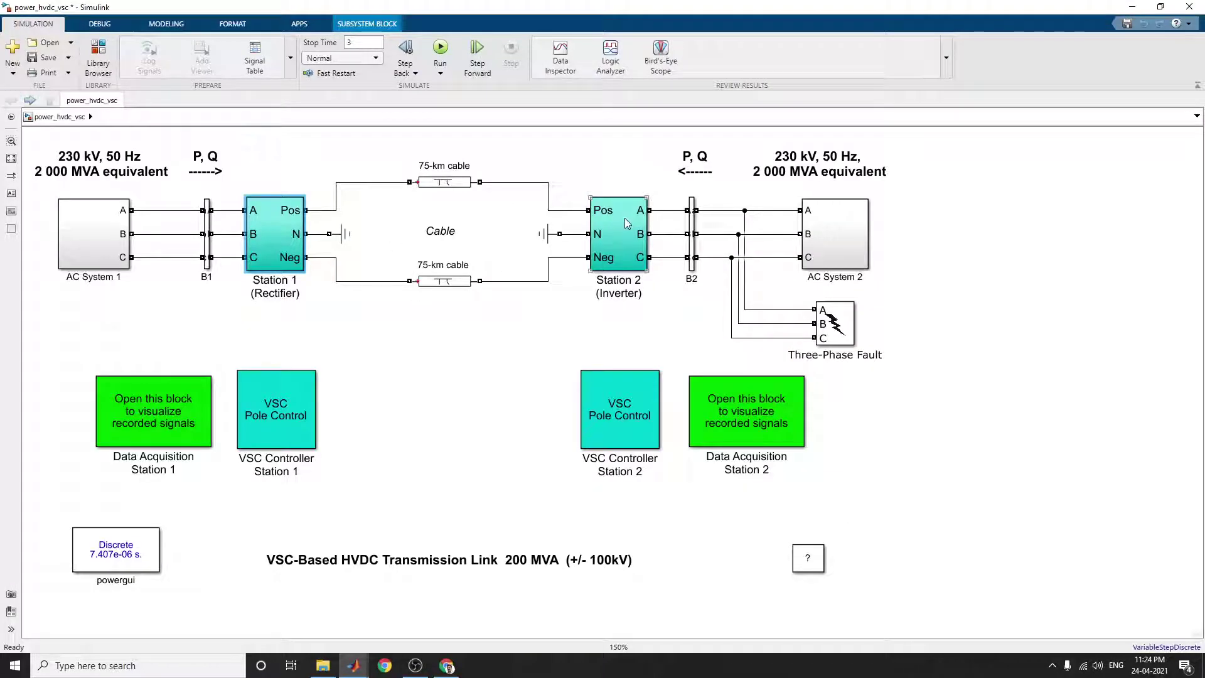
pyautogui.doubleClick(627, 223)
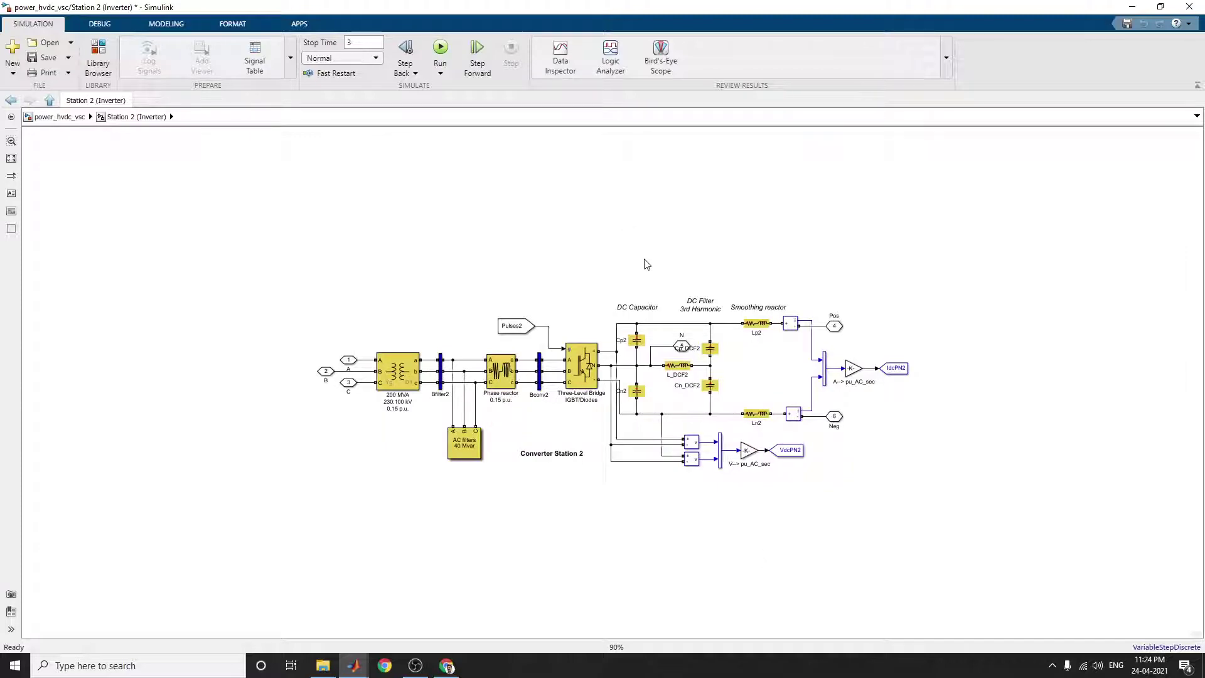
pyautogui.press('space')
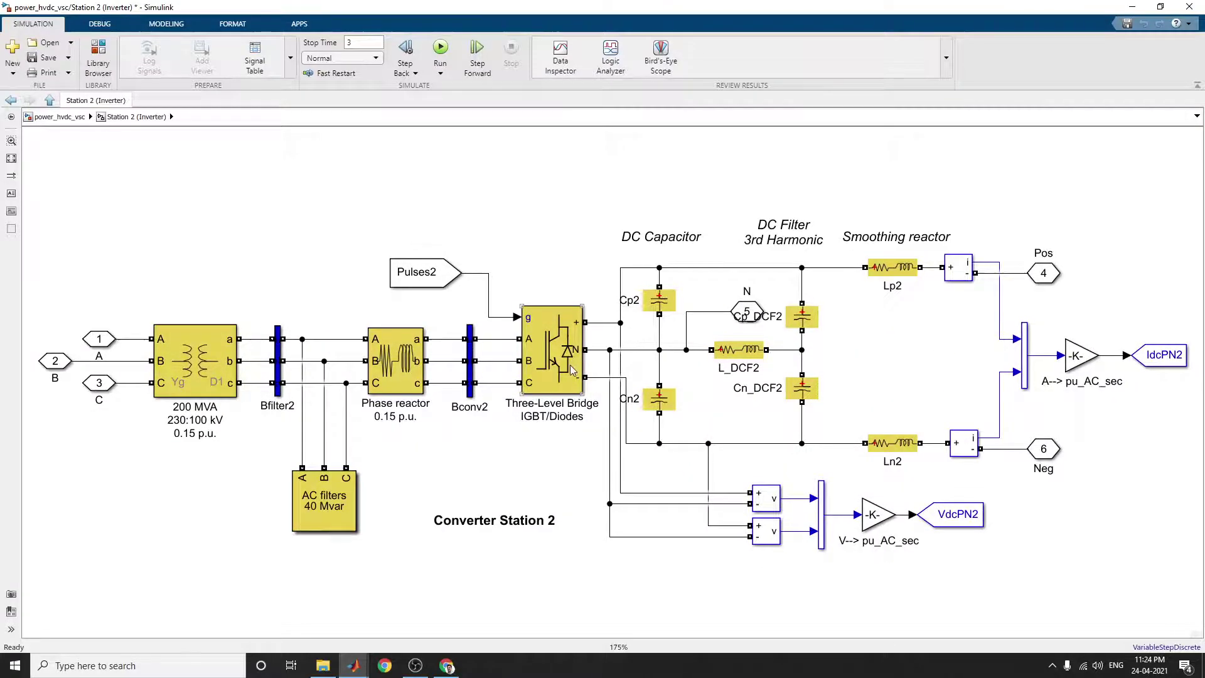
pyautogui.moveTo(570, 369)
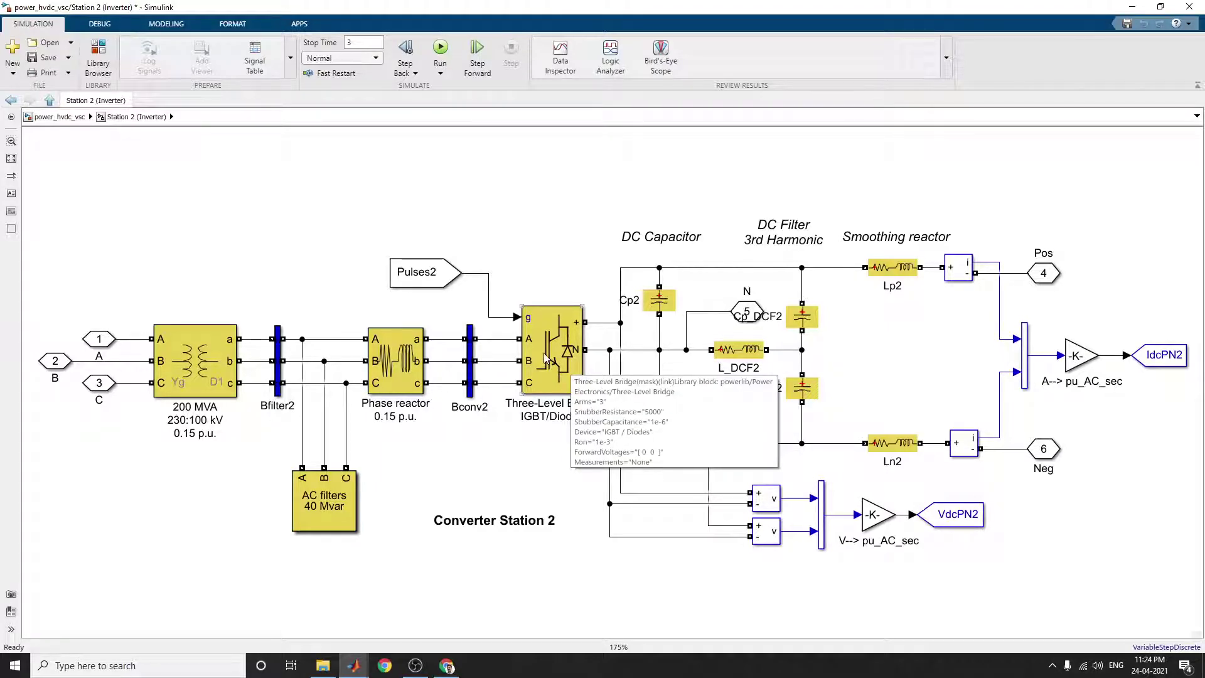
pyautogui.doubleClick(545, 358)
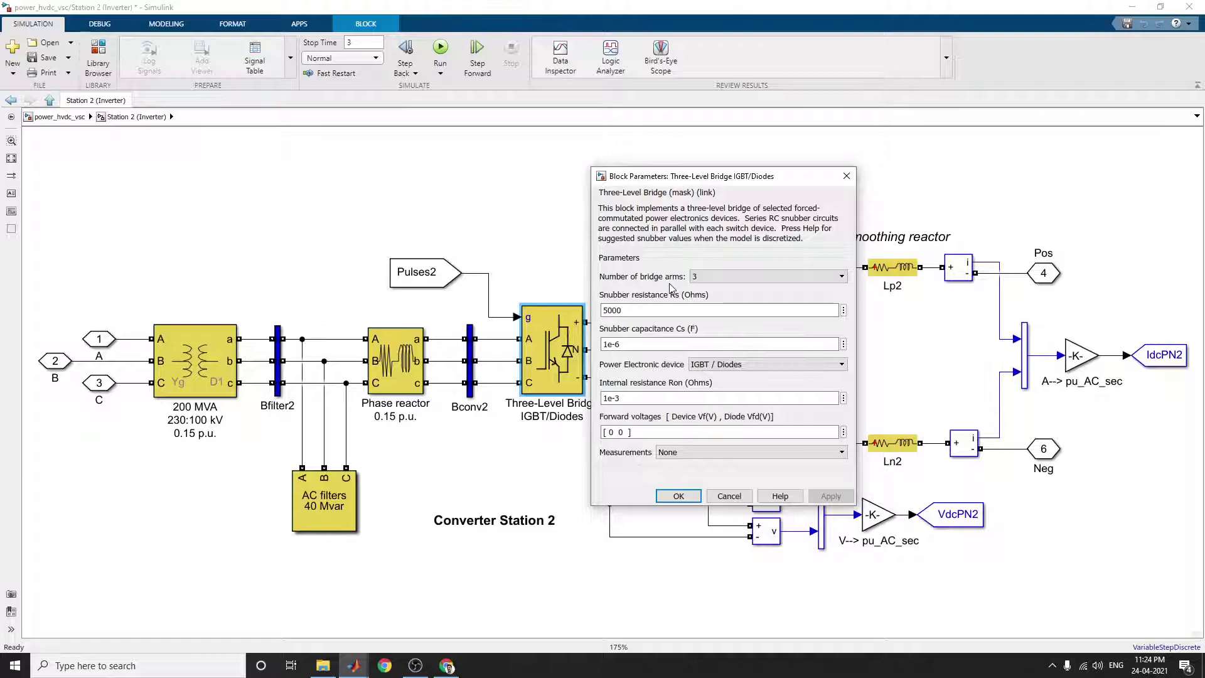
pyautogui.click(733, 493)
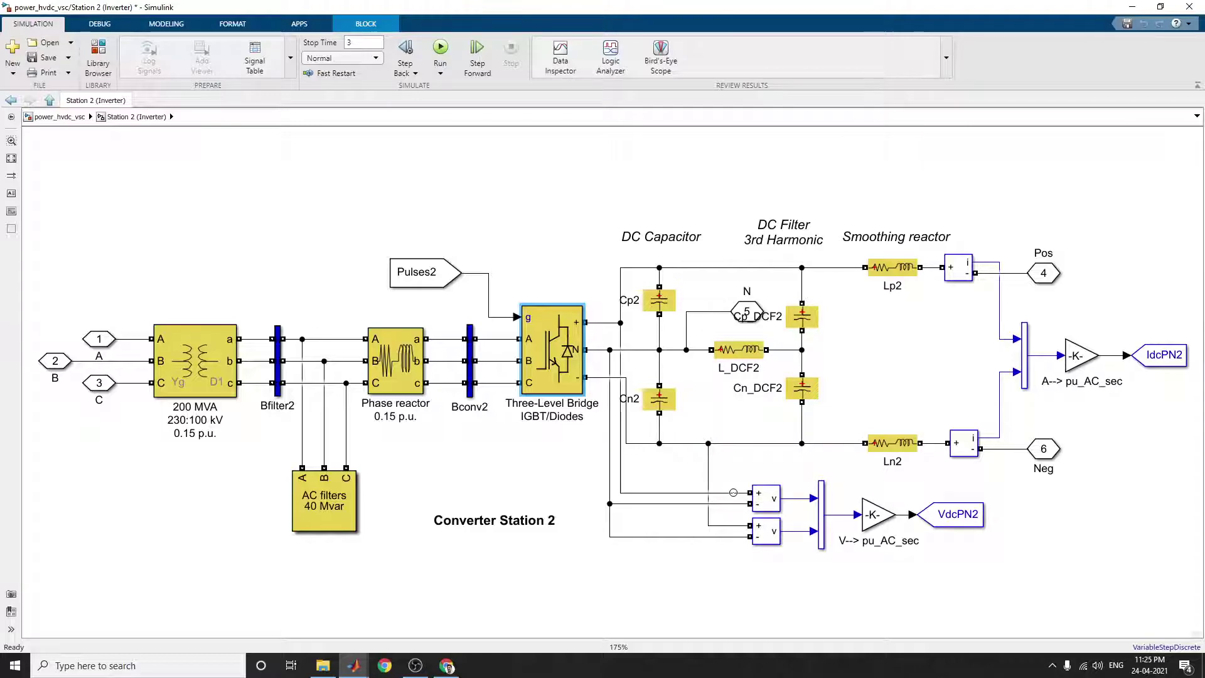
pyautogui.click(10, 101)
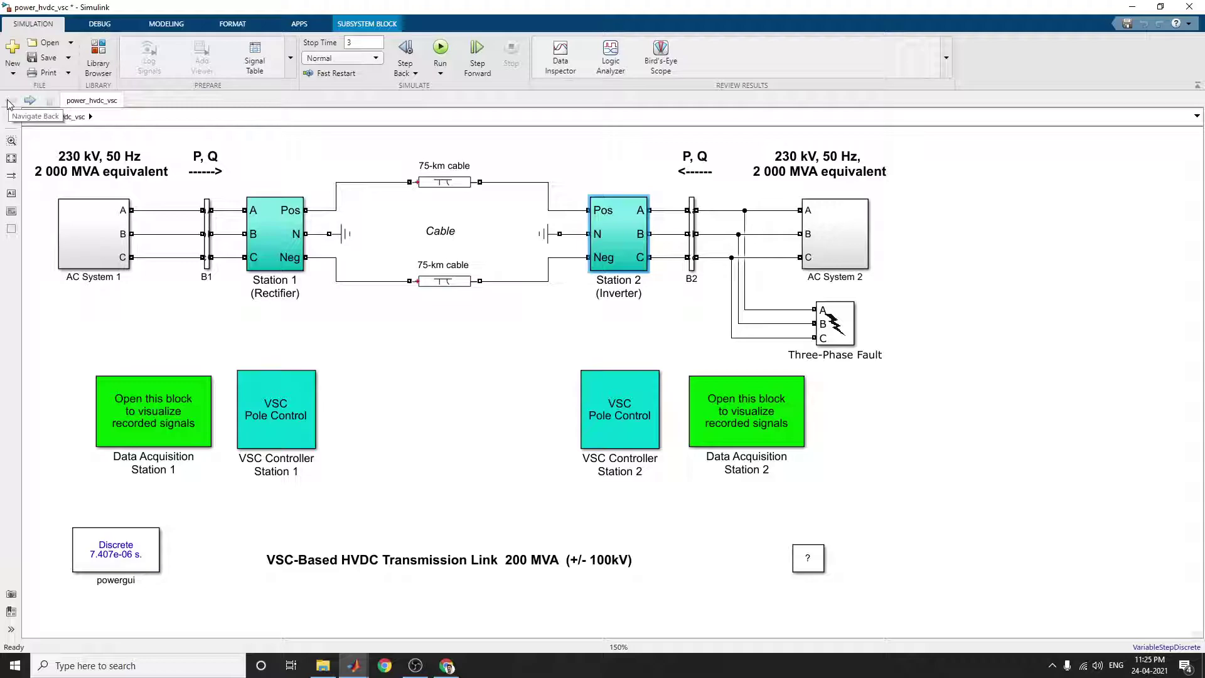